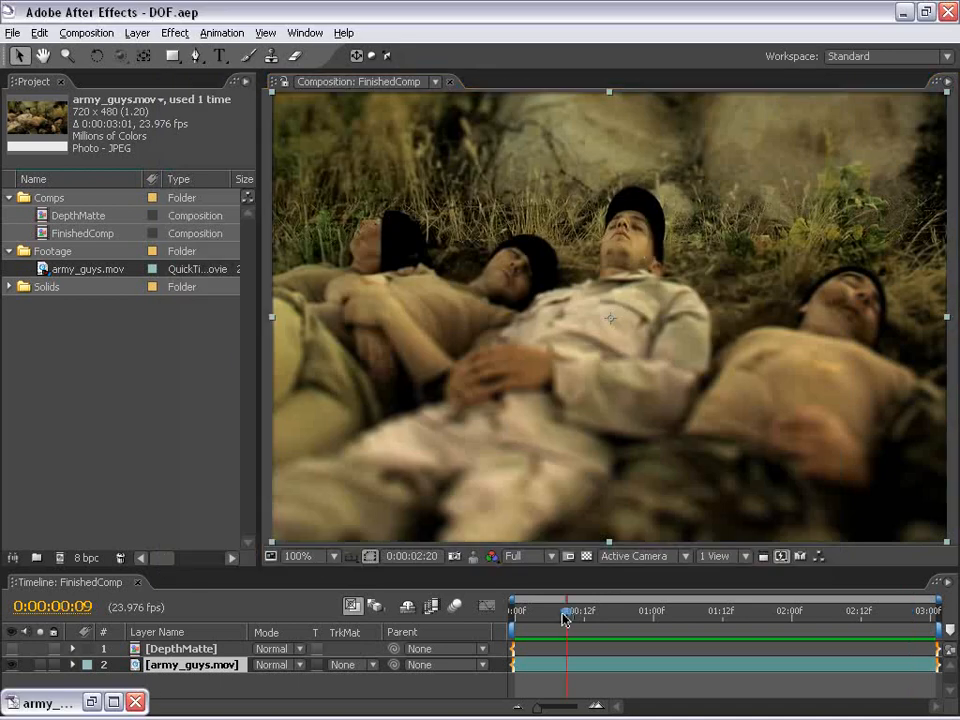
# Preview the finished composition's depth-of-field effect over time
pyautogui.moveTo(562, 614); pyautogui.dragTo(402, 614)
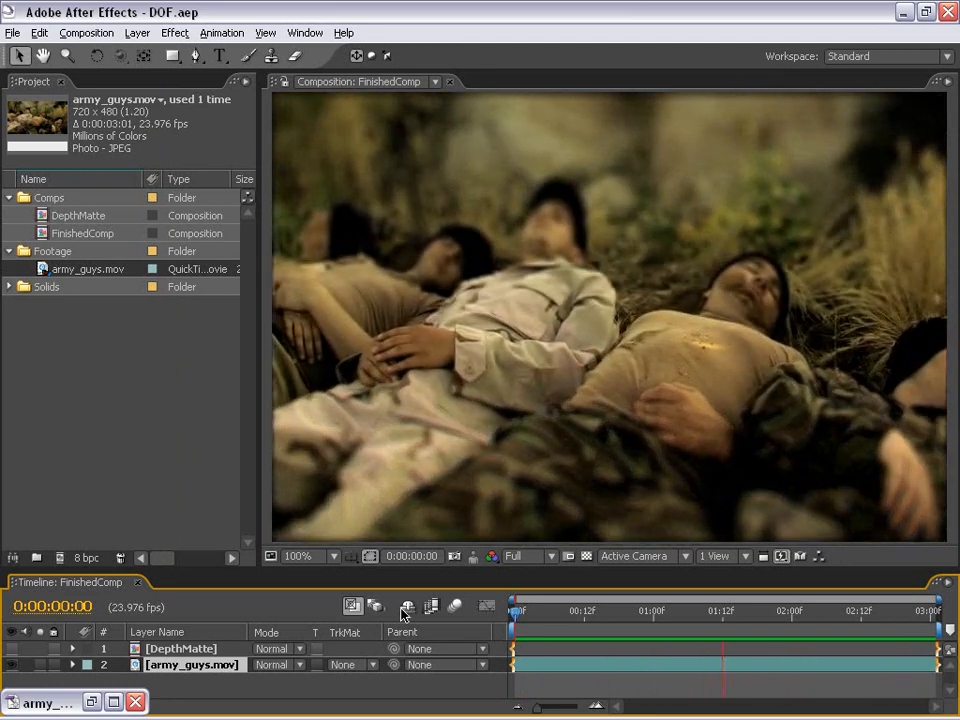
pyautogui.press('space')
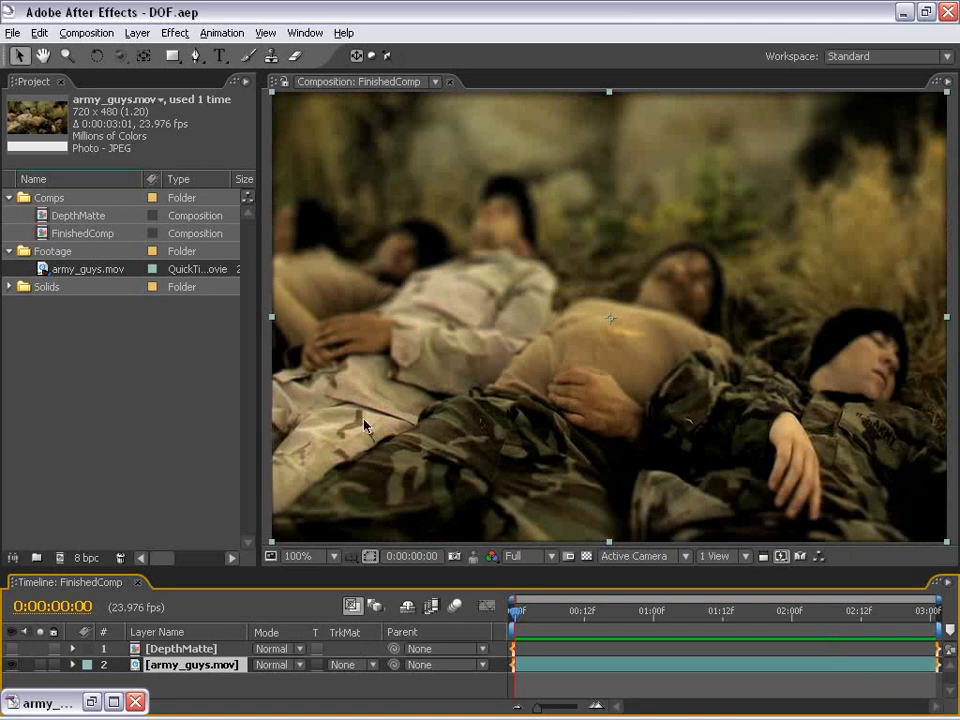
pyautogui.moveTo(520, 611); pyautogui.dragTo(567, 630)
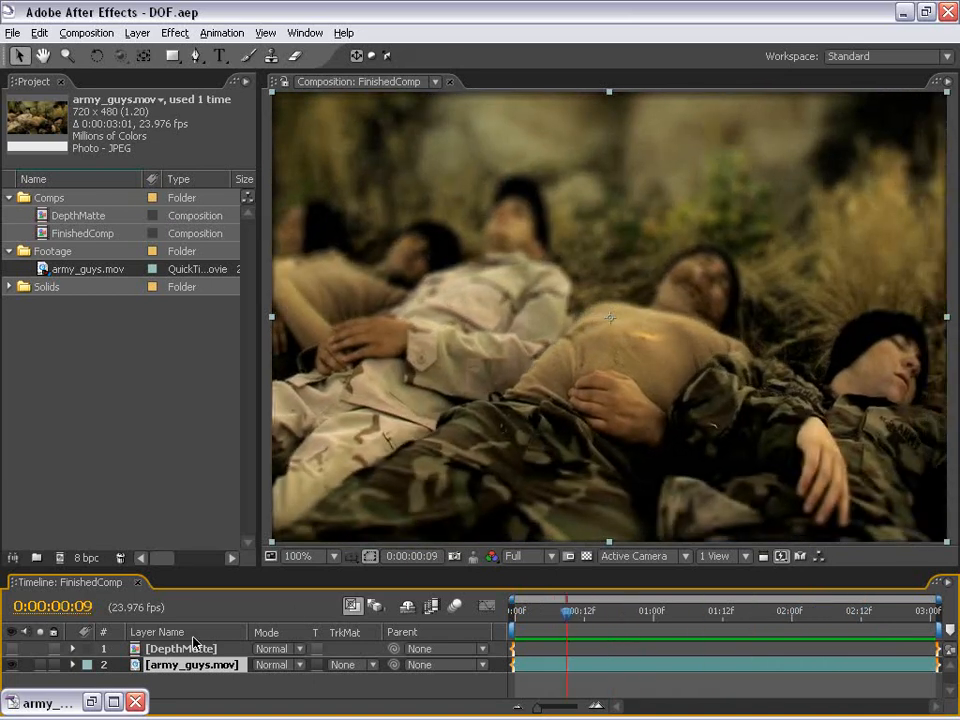
# Open and play the original army_guys.mov footage for comparison
pyautogui.click(91, 702)
pyautogui.moveTo(414, 95); pyautogui.dragTo(331, 99)
pyautogui.press('space')
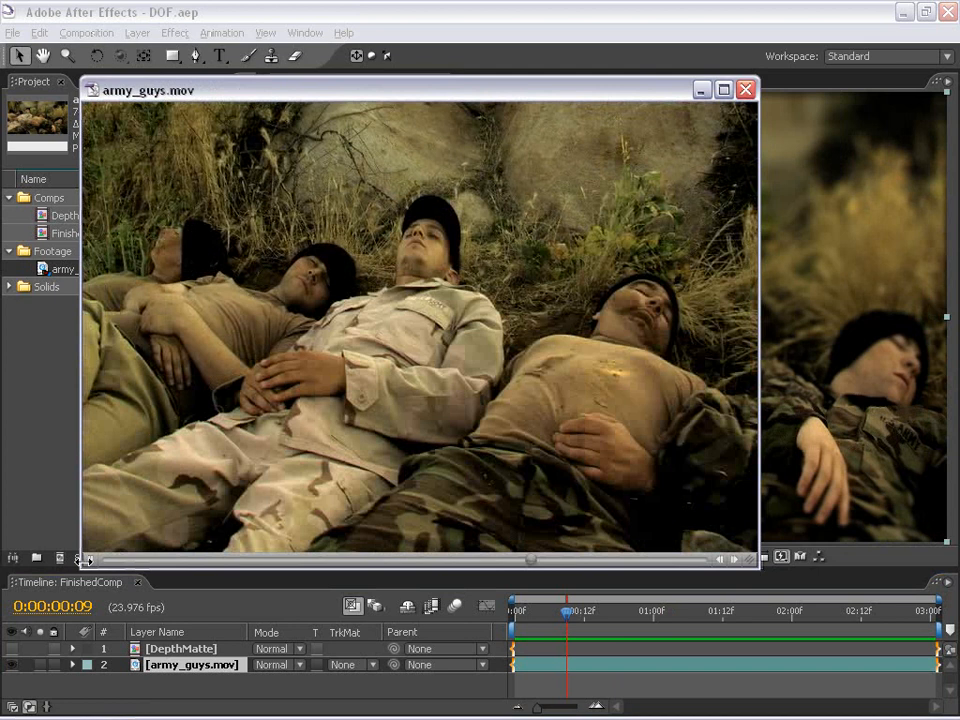
pyautogui.click(40, 272)
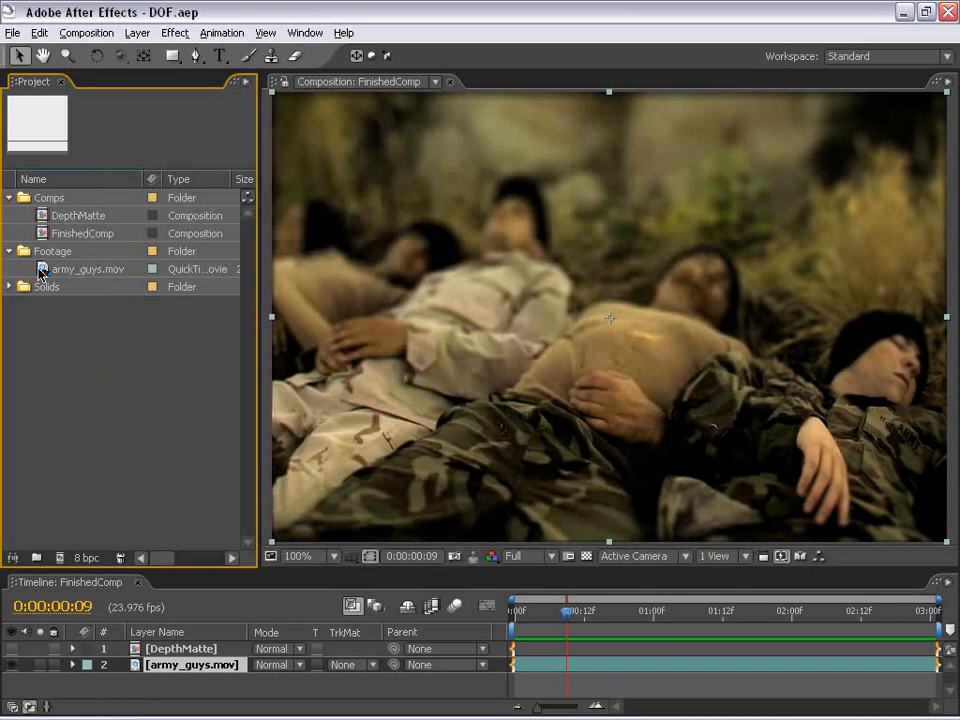
# Create a new composition from the army_guys.mov footage and close the FinishedComp timeline
pyautogui.click(44, 272)
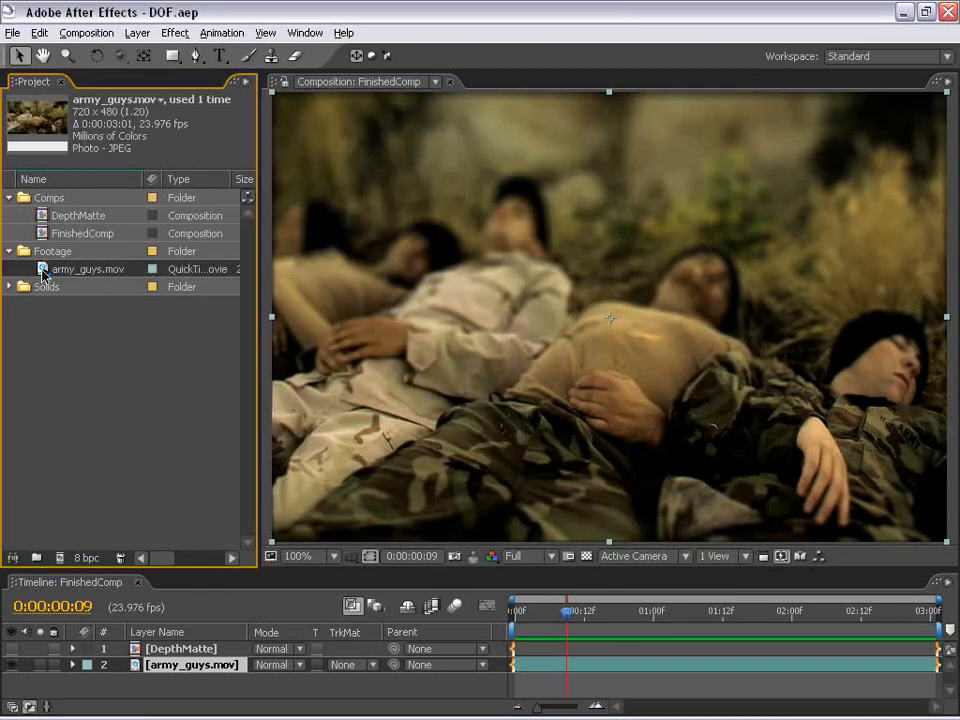
pyautogui.moveTo(44, 271); pyautogui.dragTo(60, 560)
pyautogui.click(86, 580)
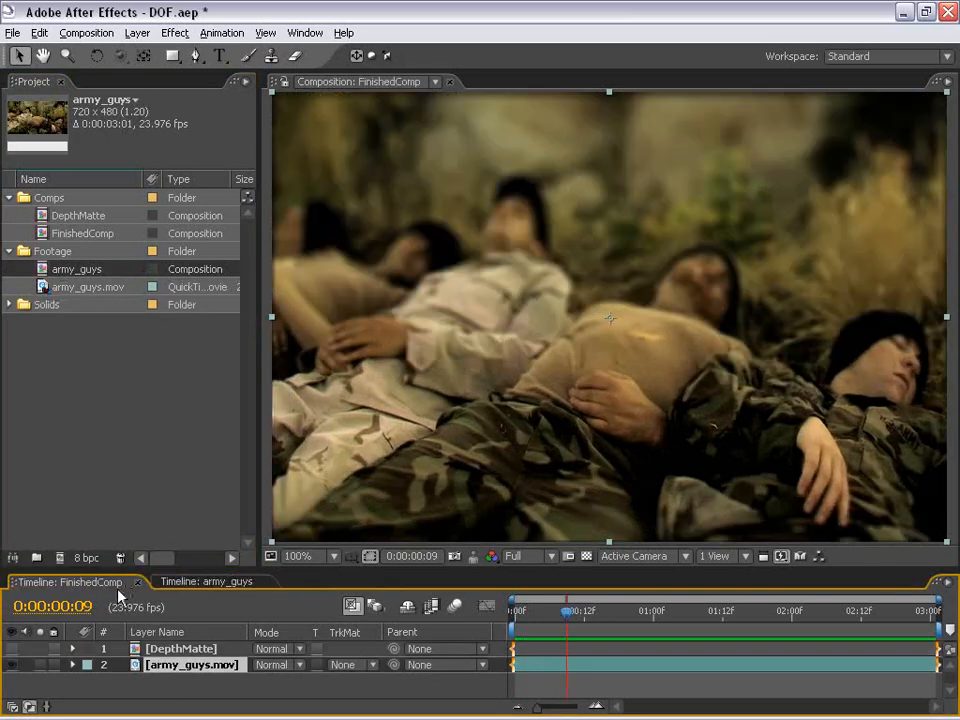
pyautogui.click(138, 583)
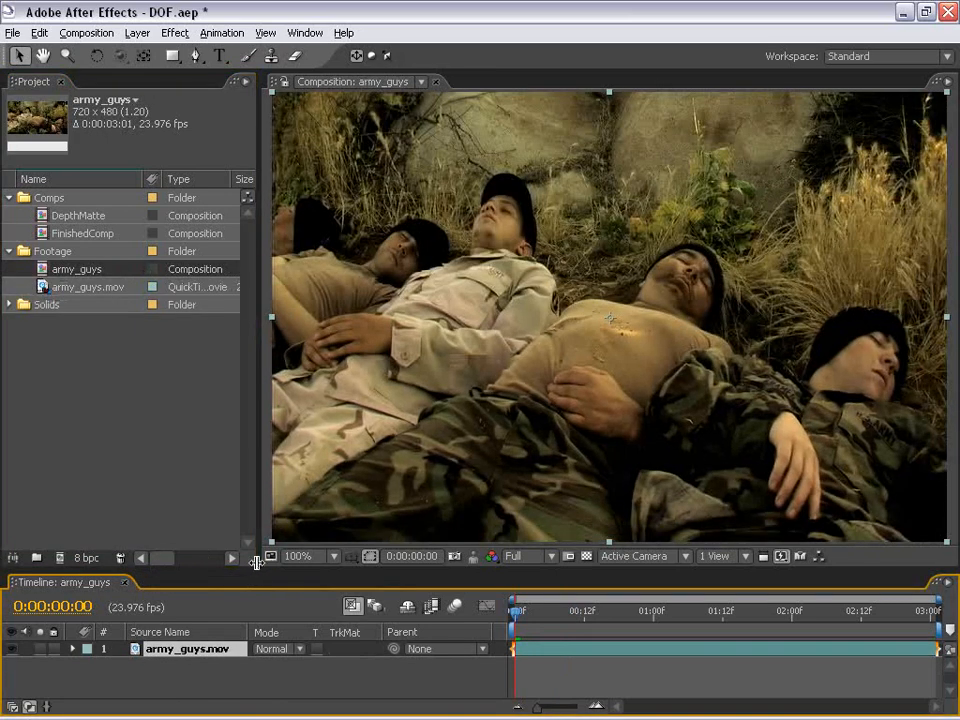
# Apply the Lens Blur effect to the army_guys.mov layer
pyautogui.moveTo(259, 562); pyautogui.dragTo(311, 467)
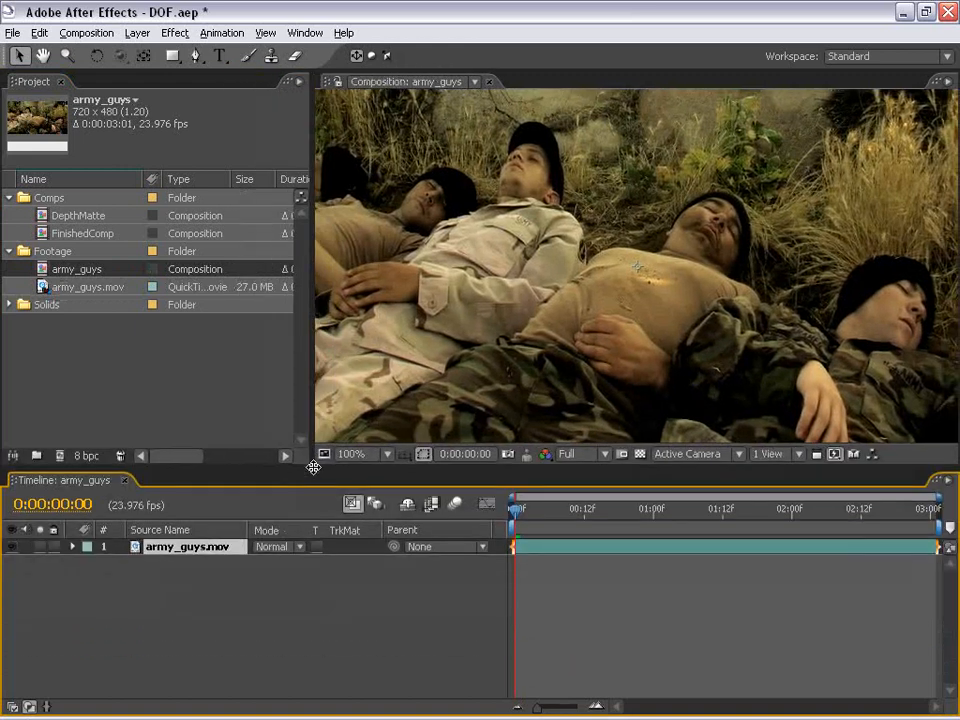
pyautogui.scroll(-2, 558, 361)
pyautogui.click(551, 548)
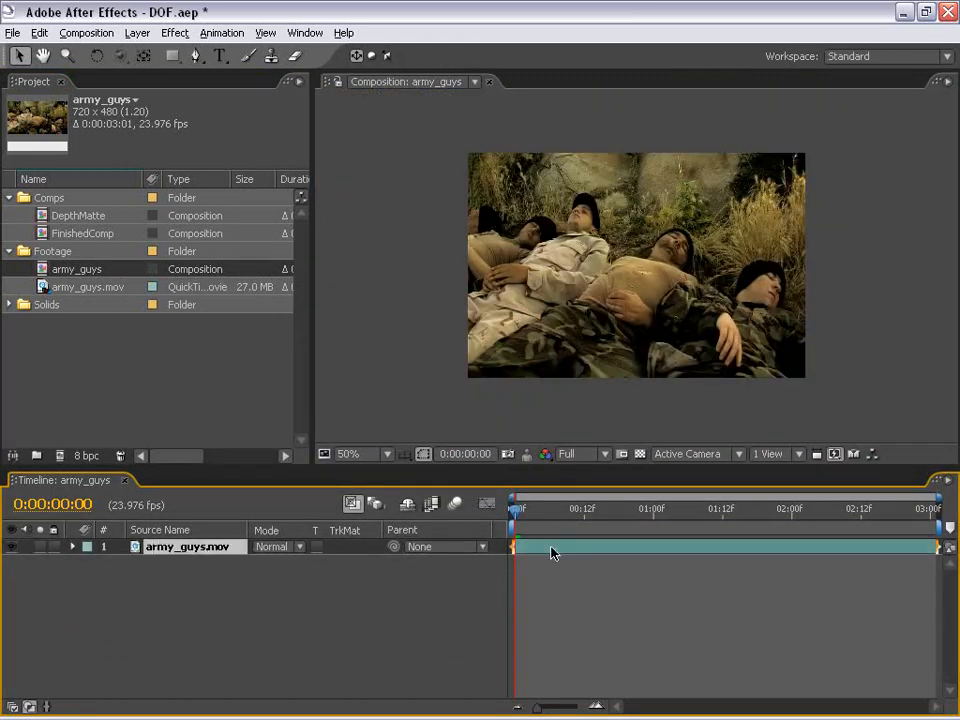
pyautogui.click(178, 35)
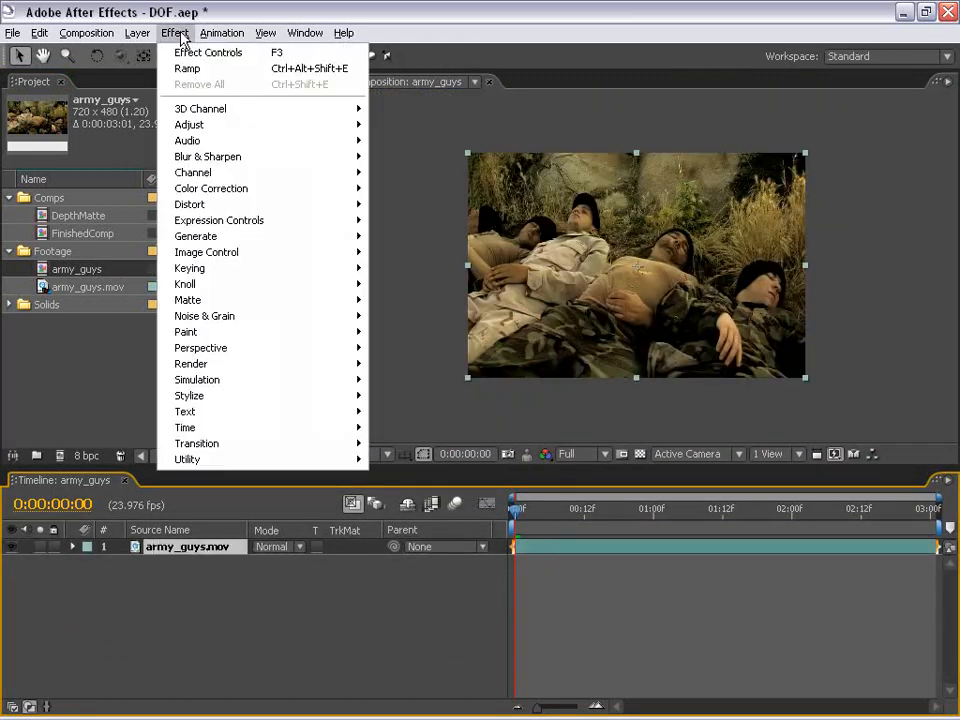
pyautogui.moveTo(212, 157)
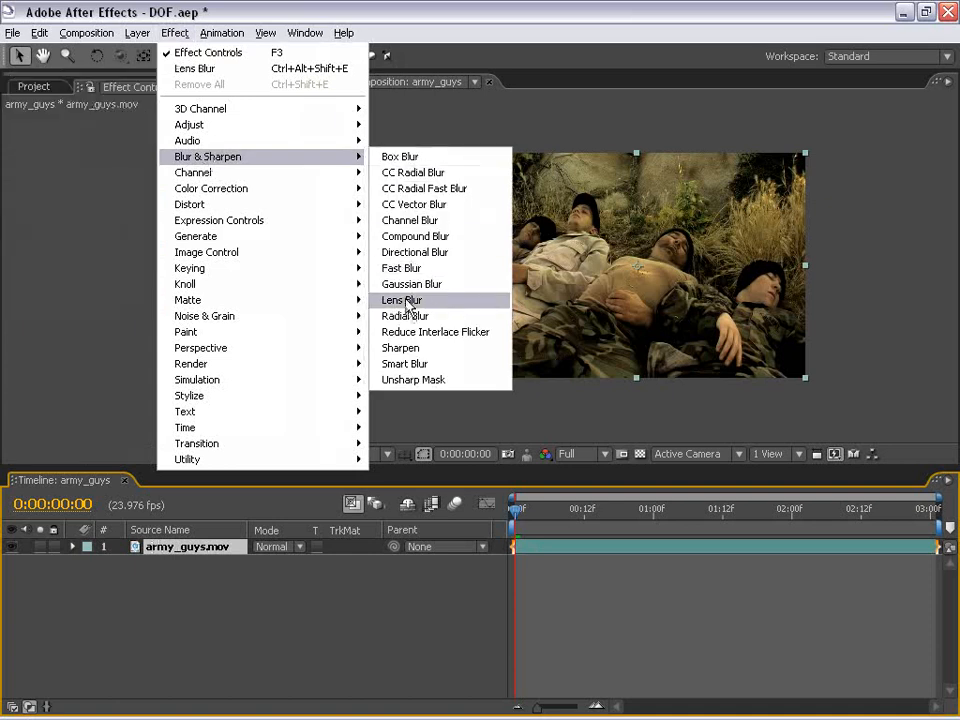
pyautogui.click(398, 300)
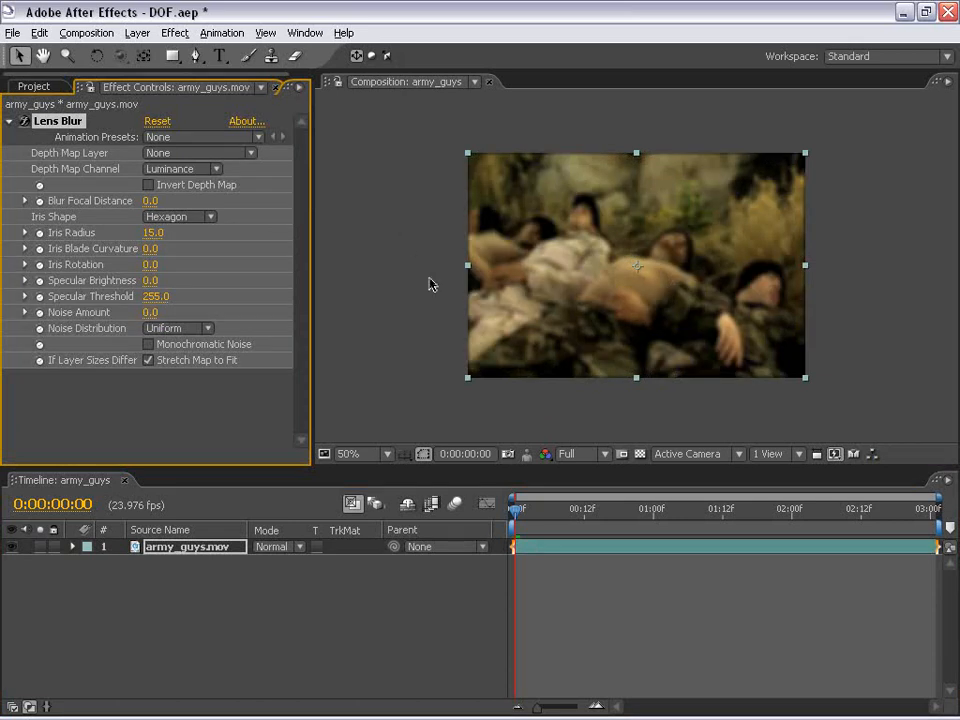
# Inspect the blurred footage up close in the composition viewer
pyautogui.click(435, 266)
pyautogui.scroll(1, 621, 264)
pyautogui.moveTo(621, 268); pyautogui.dragTo(583, 118)
pyautogui.scroll(-1, 553, 261)
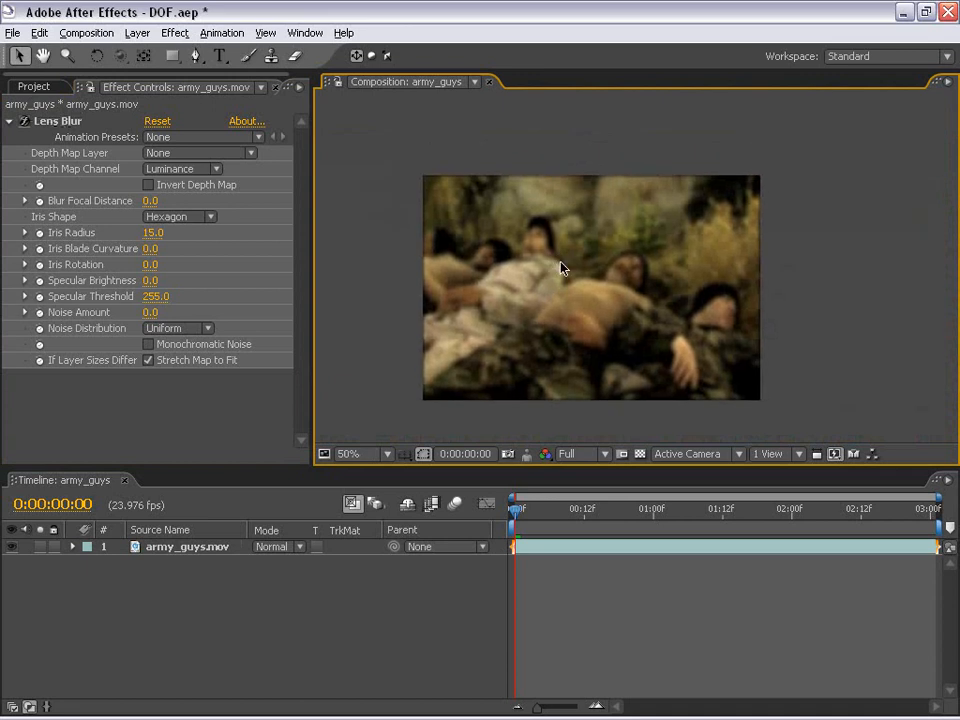
pyautogui.scroll(2, 559, 261)
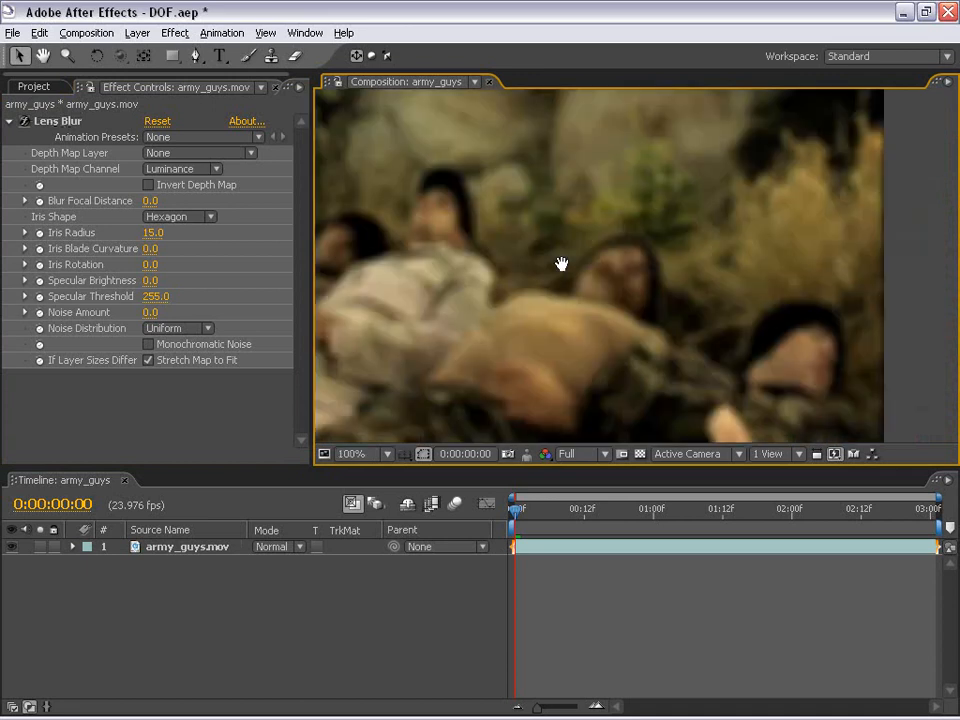
pyautogui.moveTo(559, 261); pyautogui.dragTo(658, 246)
pyautogui.scroll(-2, 564, 241)
pyautogui.moveTo(564, 241); pyautogui.dragTo(544, 272)
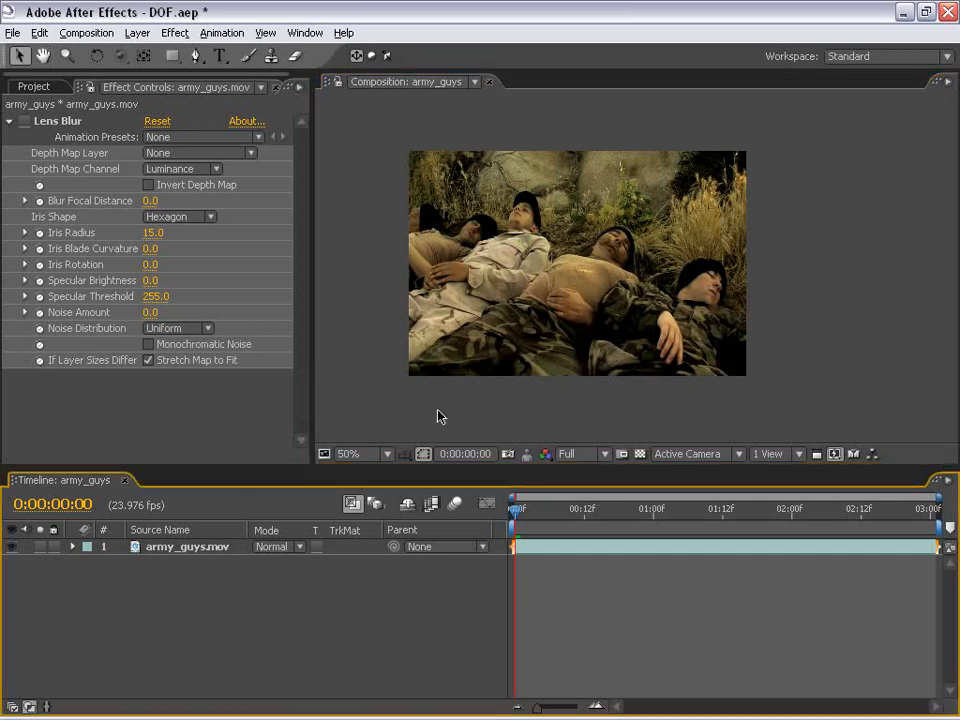
# Create a new comp-size solid layer named Depth
pyautogui.click(137, 33)
pyautogui.moveTo(148, 52)
pyautogui.click(426, 76)
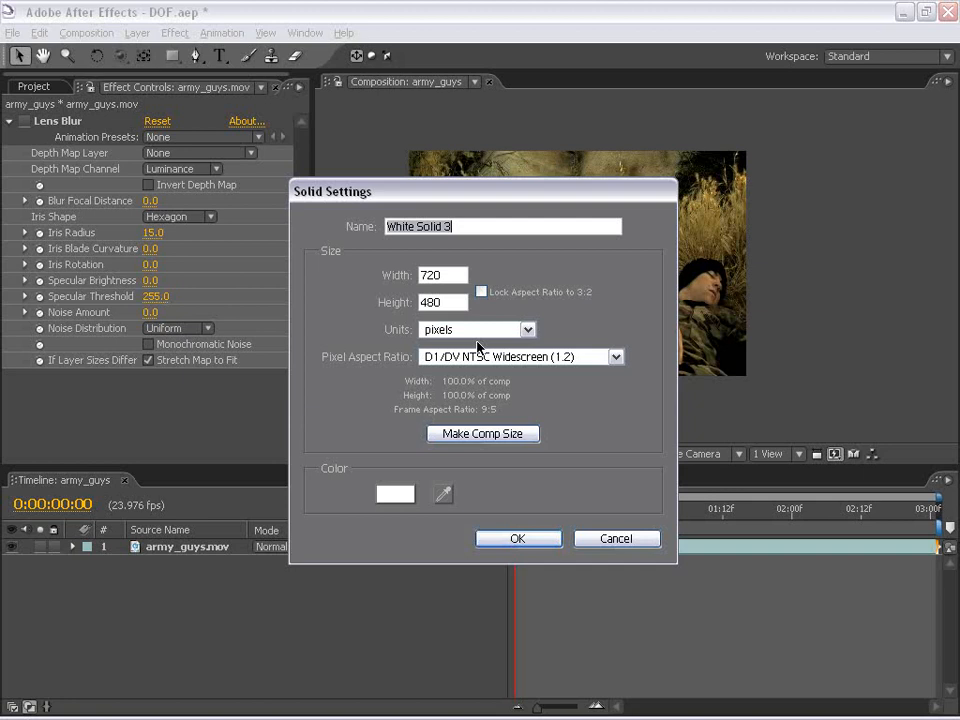
pyautogui.write('Depth')
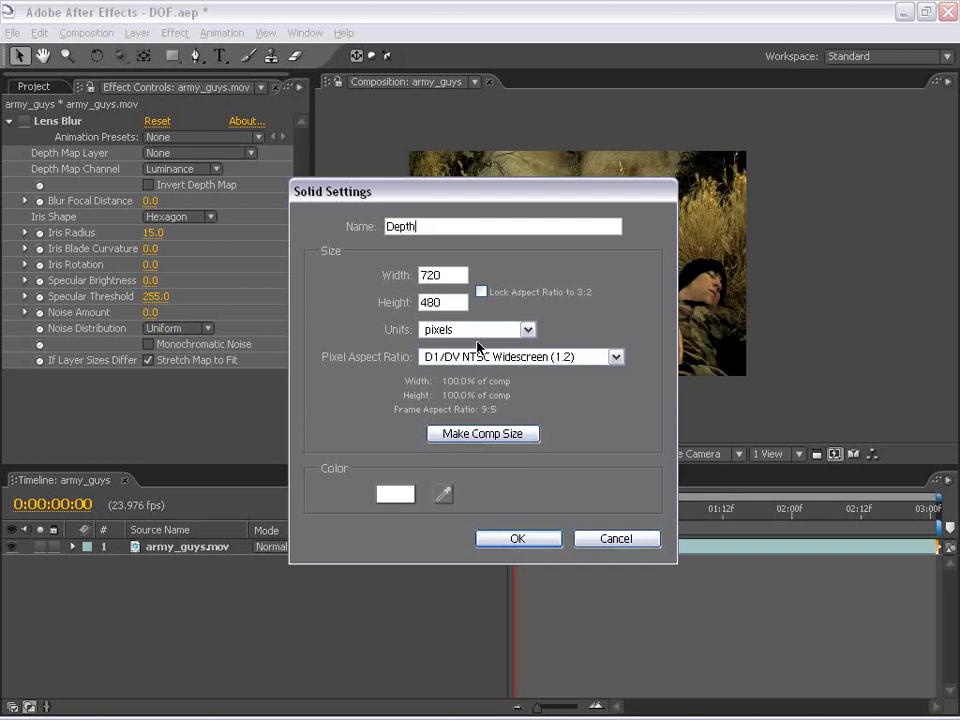
pyautogui.click(510, 540)
pyautogui.click(568, 587)
pyautogui.click(545, 549)
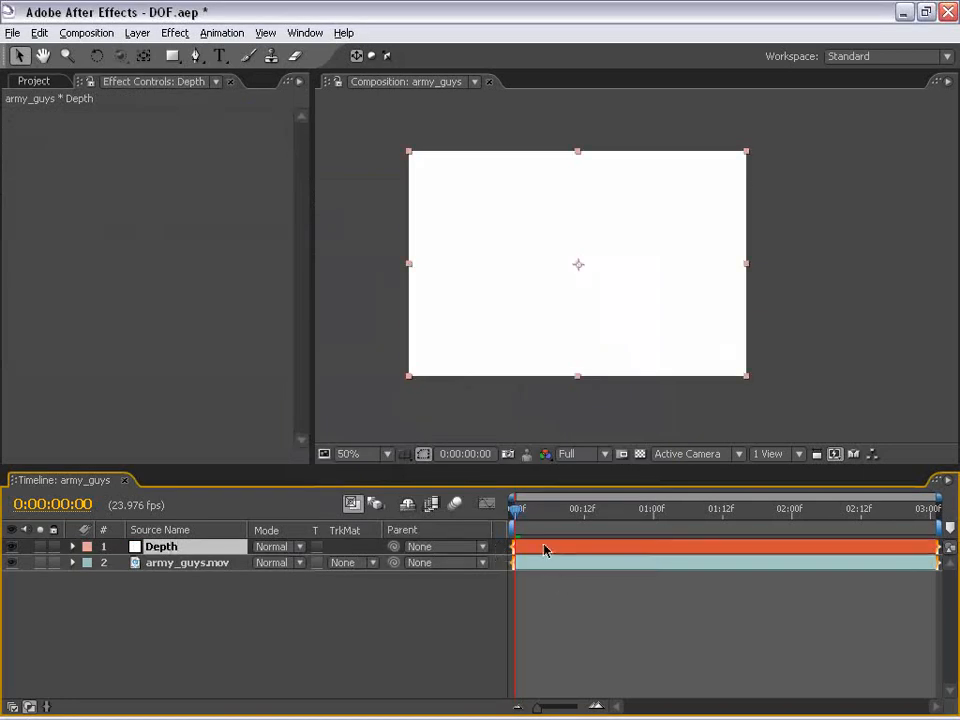
# Apply the Ramp effect to the Depth solid
pyautogui.click(176, 33)
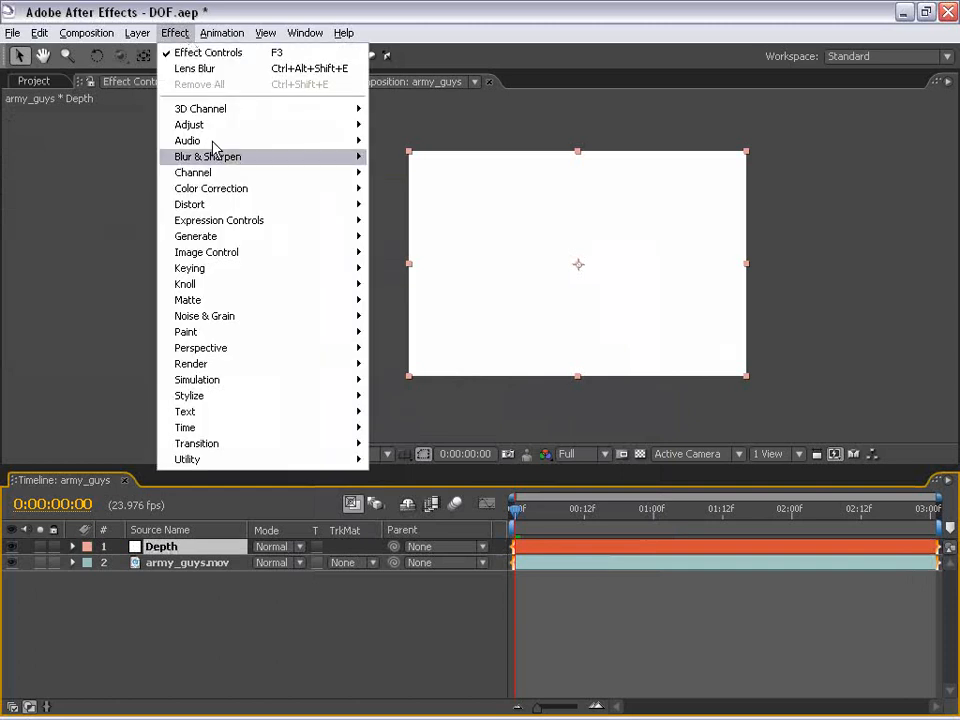
pyautogui.moveTo(208, 240)
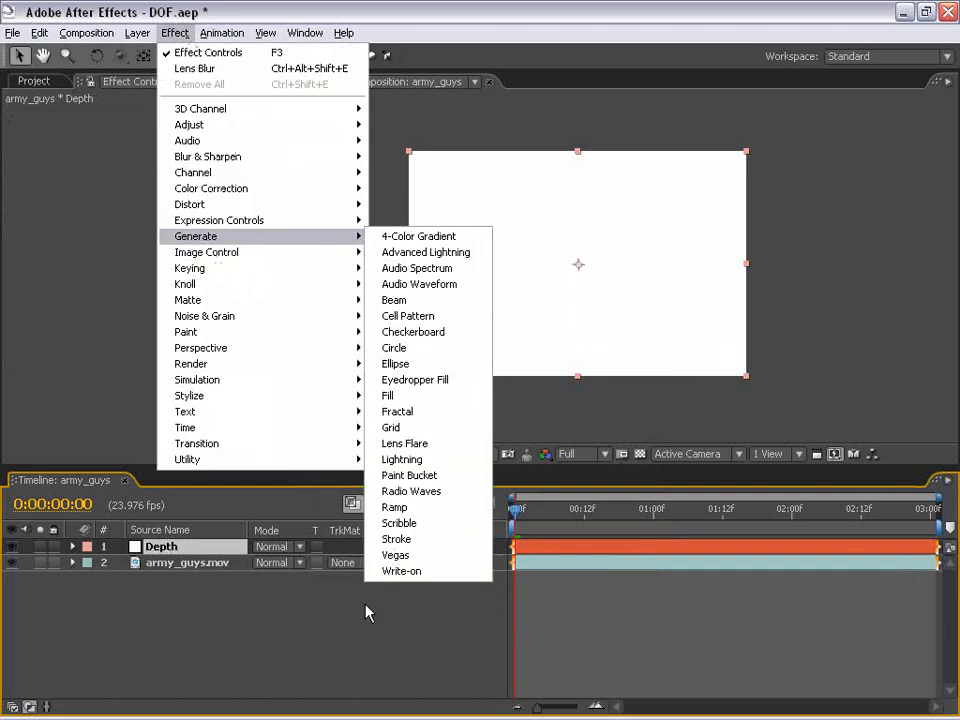
pyautogui.click(406, 509)
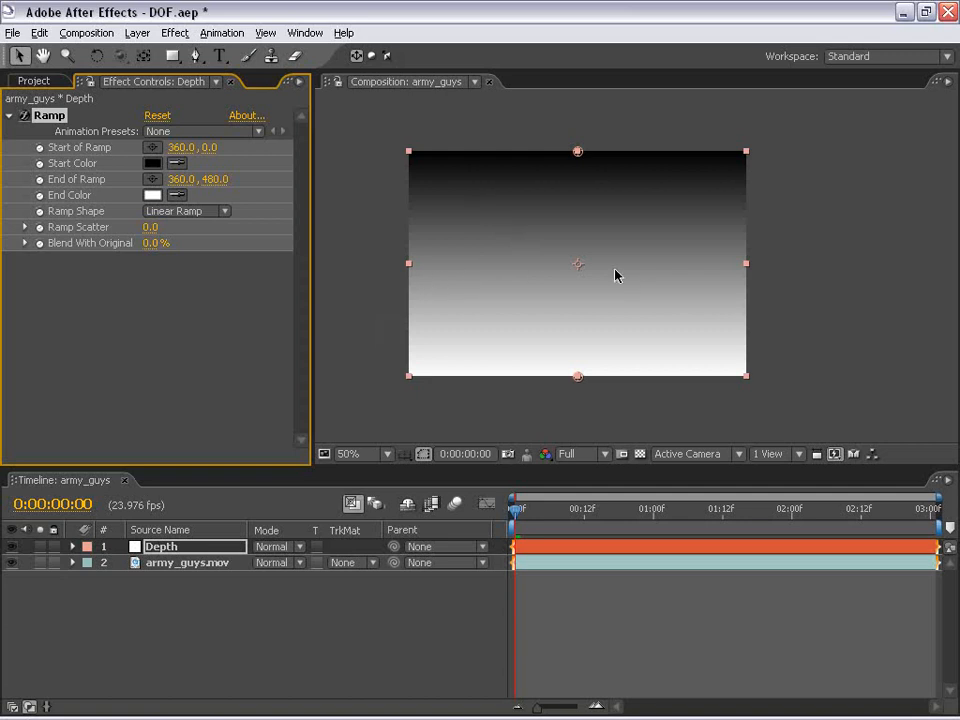
# Enable Lens Blur on the army_guys.mov layer and set its Depth Map Layer to the Depth layer
pyautogui.click(165, 649)
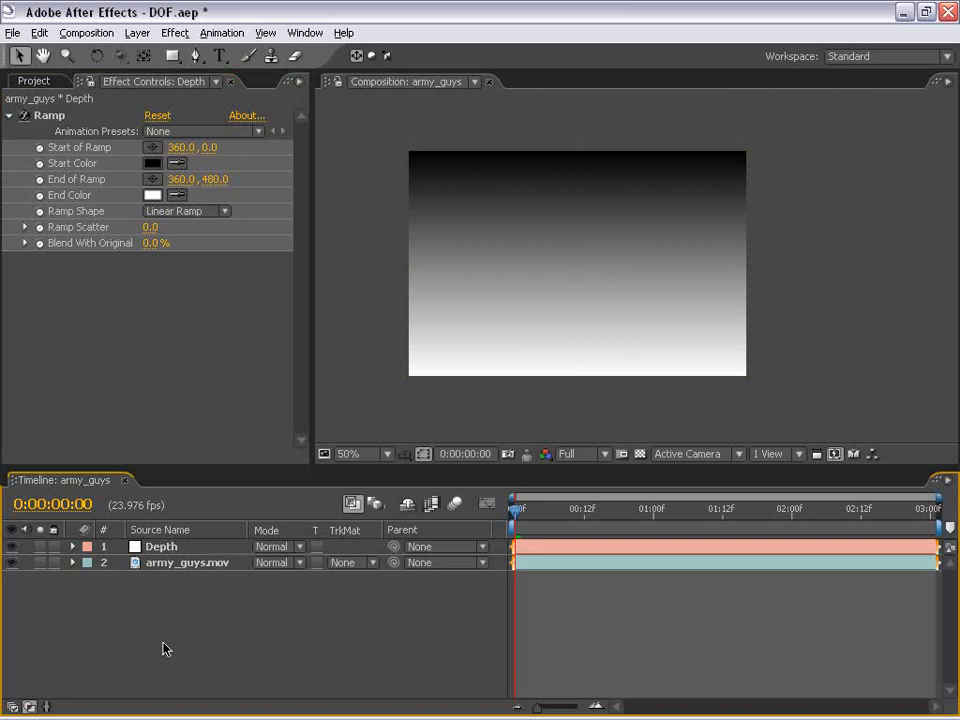
pyautogui.click(160, 563)
pyautogui.click(25, 121)
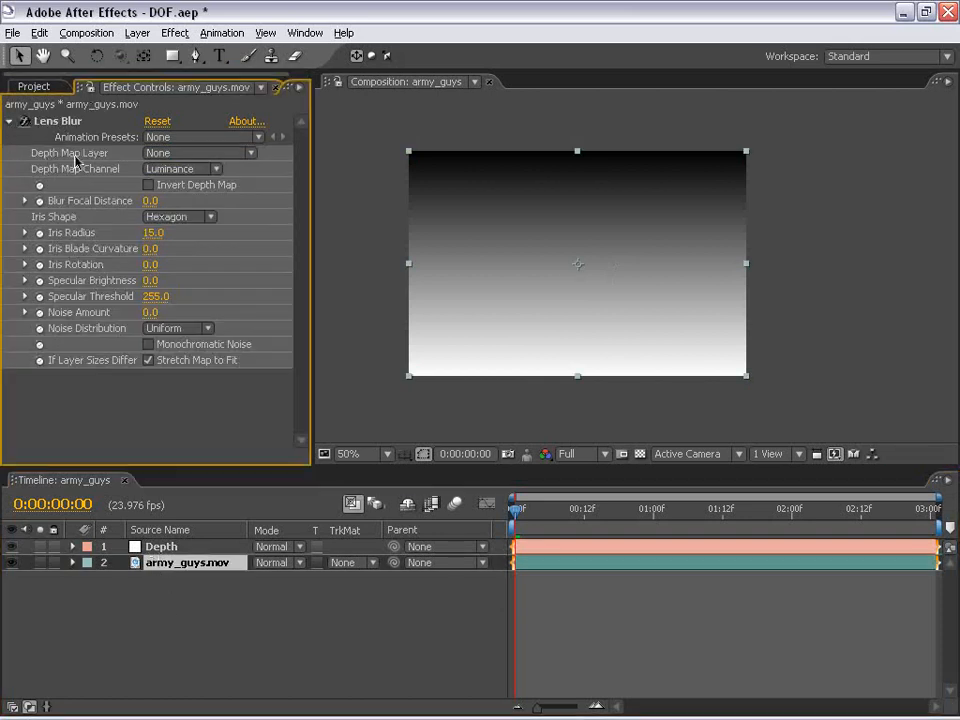
pyautogui.click(192, 154)
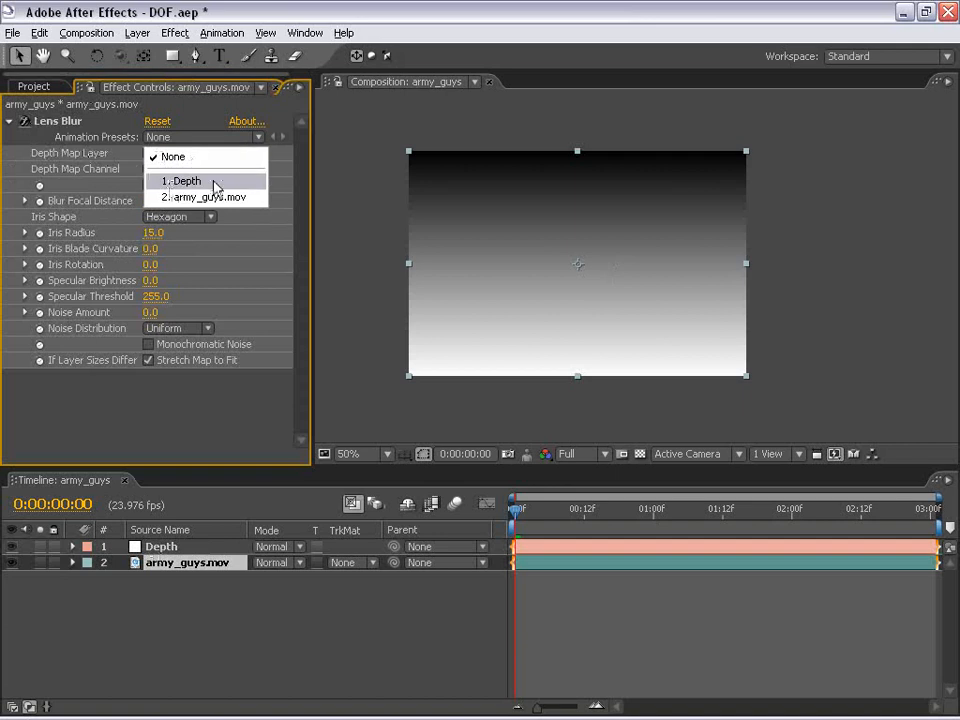
pyautogui.click(212, 183)
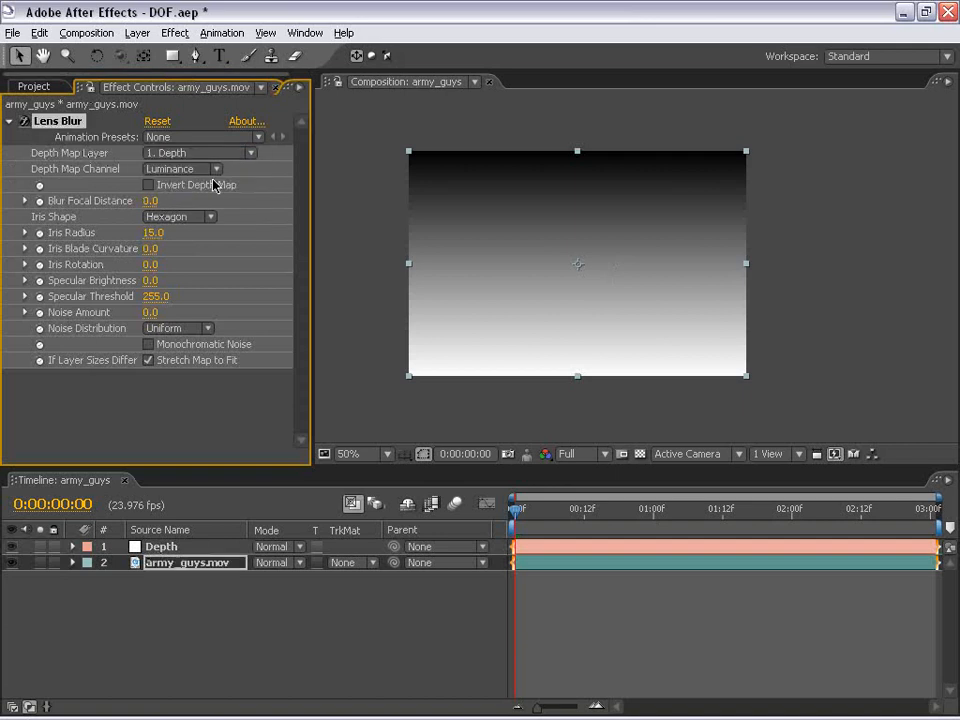
# Hide the Depth layer's visibility
pyautogui.click(12, 547)
pyautogui.scroll(2, 538, 268)
pyautogui.scroll(-2, 538, 268)
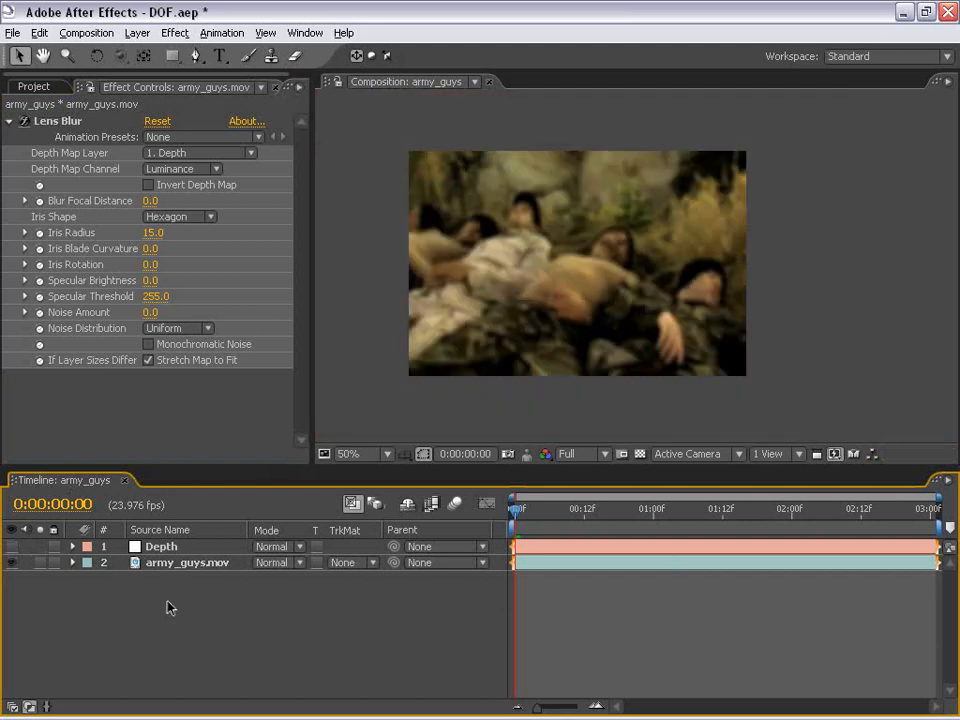
# Pre-compose the Depth layer as Depth Comp 1, moving all attributes into the new composition
pyautogui.click(166, 547)
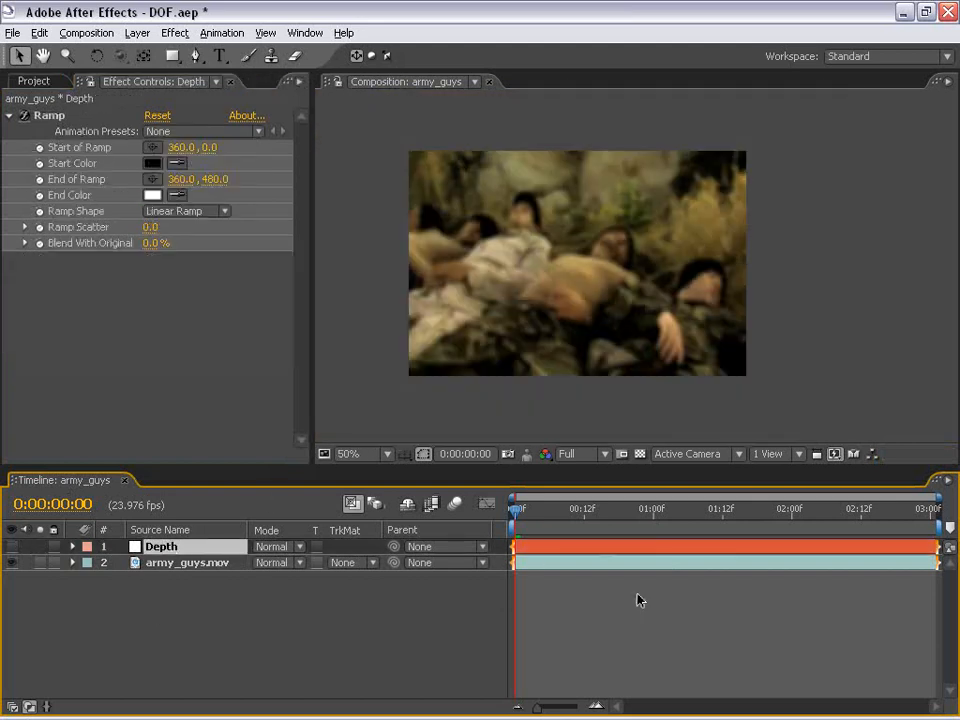
pyautogui.click(250, 617)
pyautogui.click(166, 547)
pyautogui.click(137, 33)
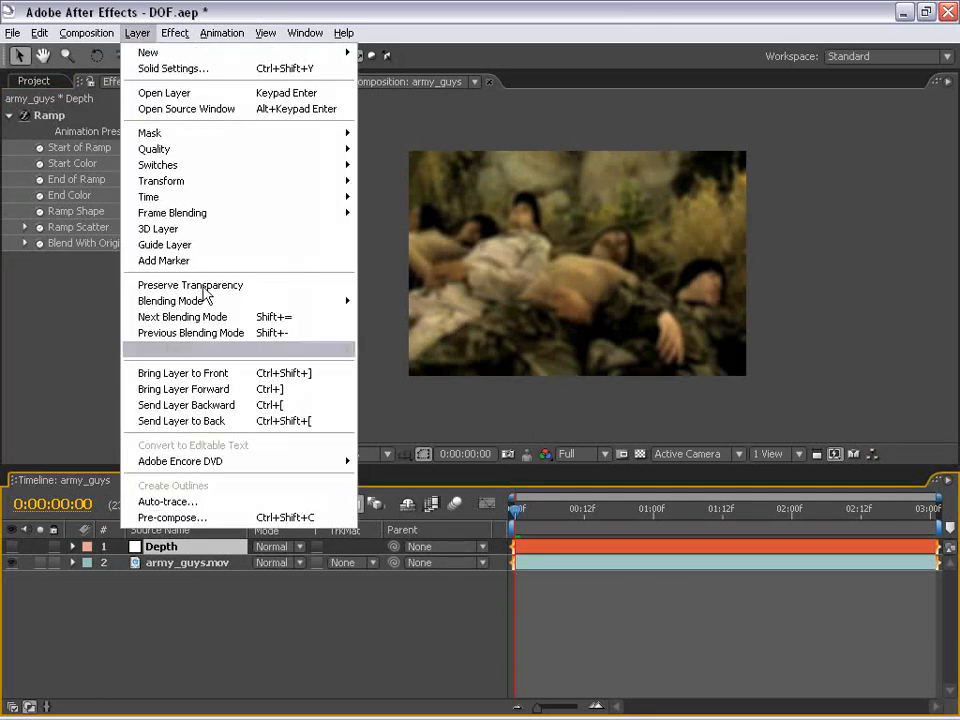
pyautogui.click(240, 518)
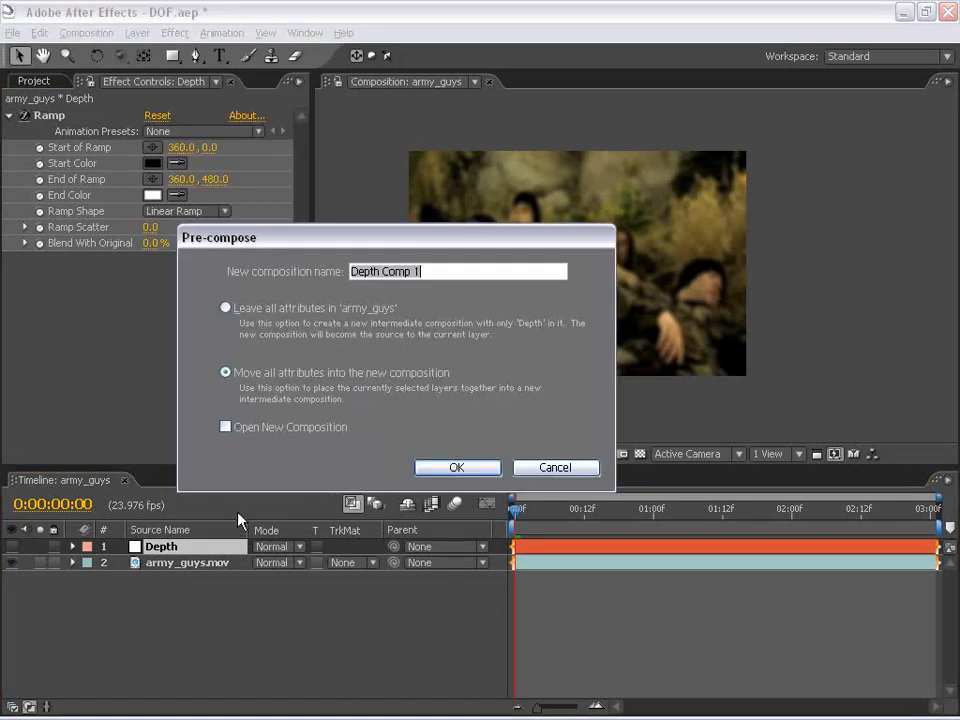
pyautogui.click(455, 467)
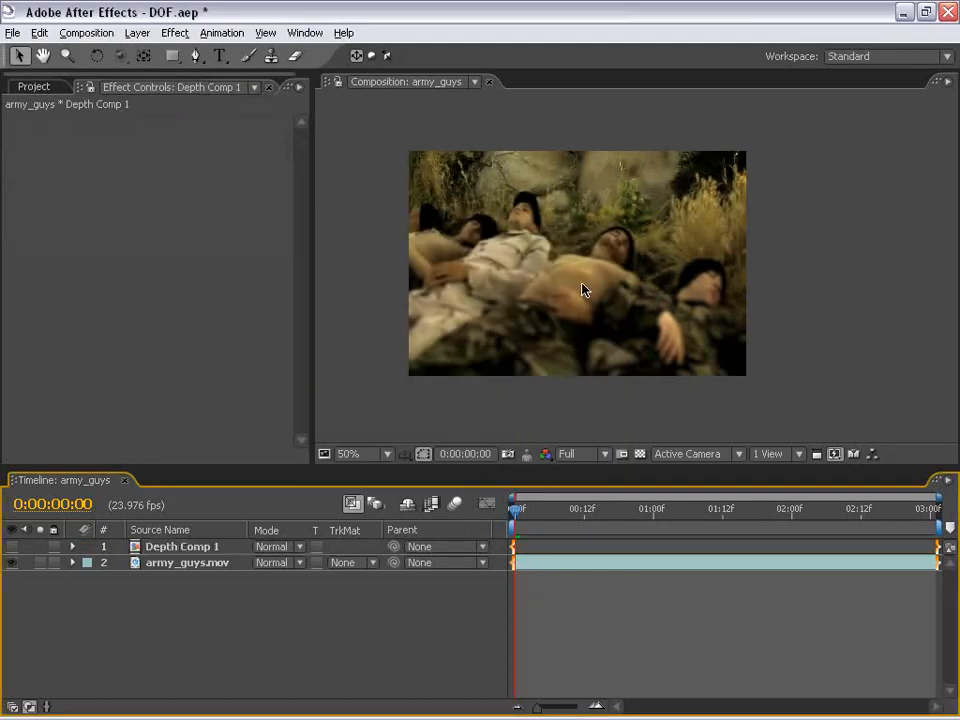
# Inspect the blurred result closely in the composition viewer
pyautogui.scroll(2, 604, 317)
pyautogui.moveTo(574, 302); pyautogui.dragTo(604, 336)
pyautogui.moveTo(535, 343); pyautogui.dragTo(537, 306)
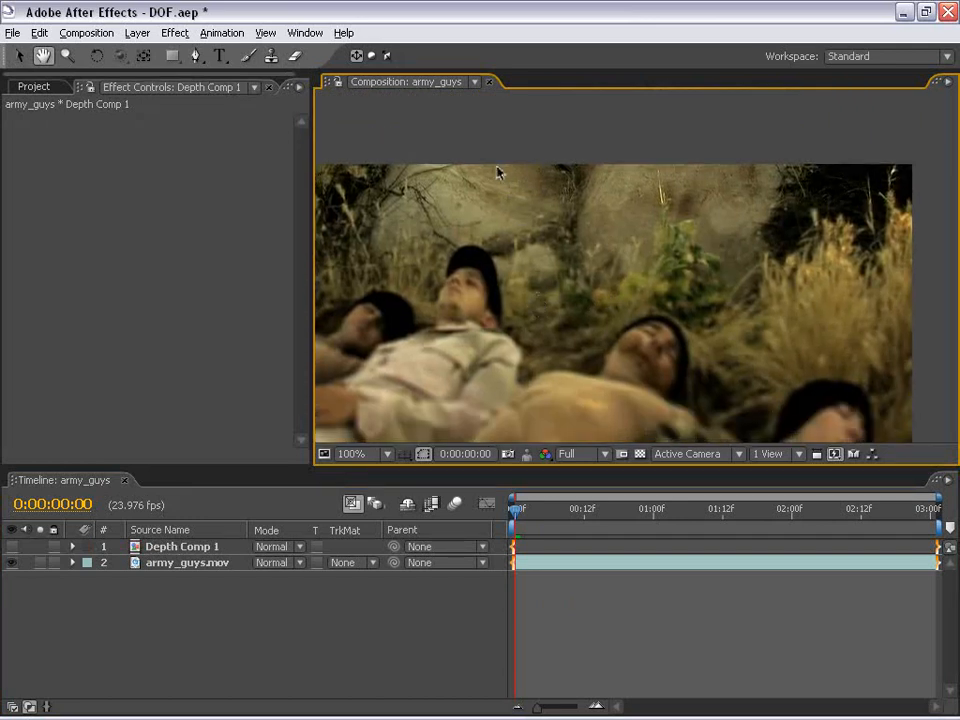
pyautogui.moveTo(521, 249); pyautogui.dragTo(549, 195)
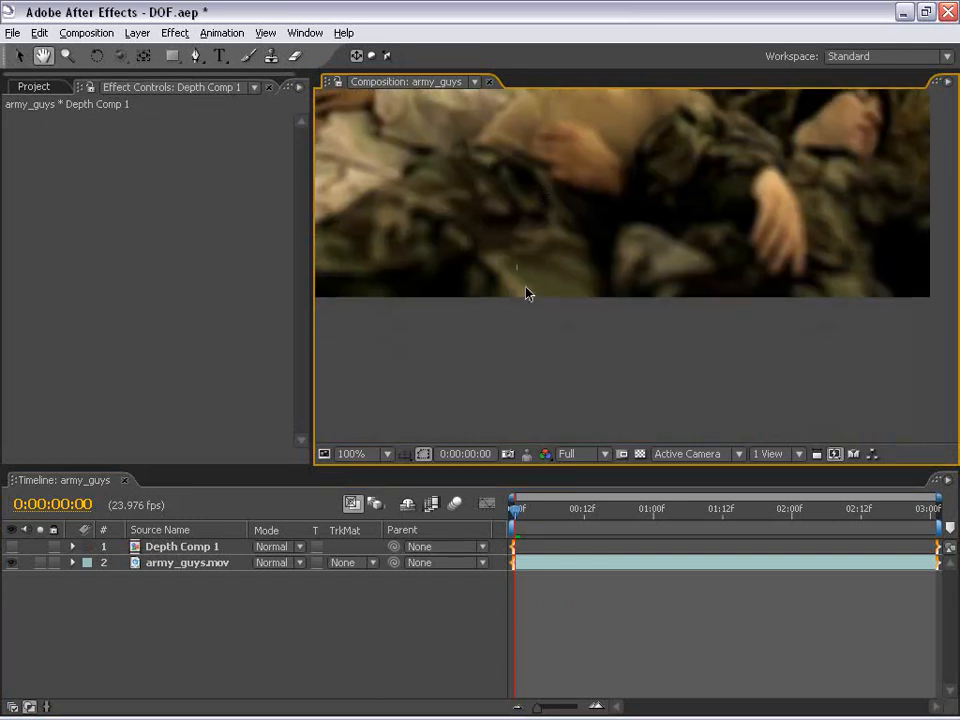
pyautogui.moveTo(604, 172); pyautogui.dragTo(612, 267)
pyautogui.scroll(-1, 604, 320)
pyautogui.moveTo(616, 195); pyautogui.dragTo(604, 252)
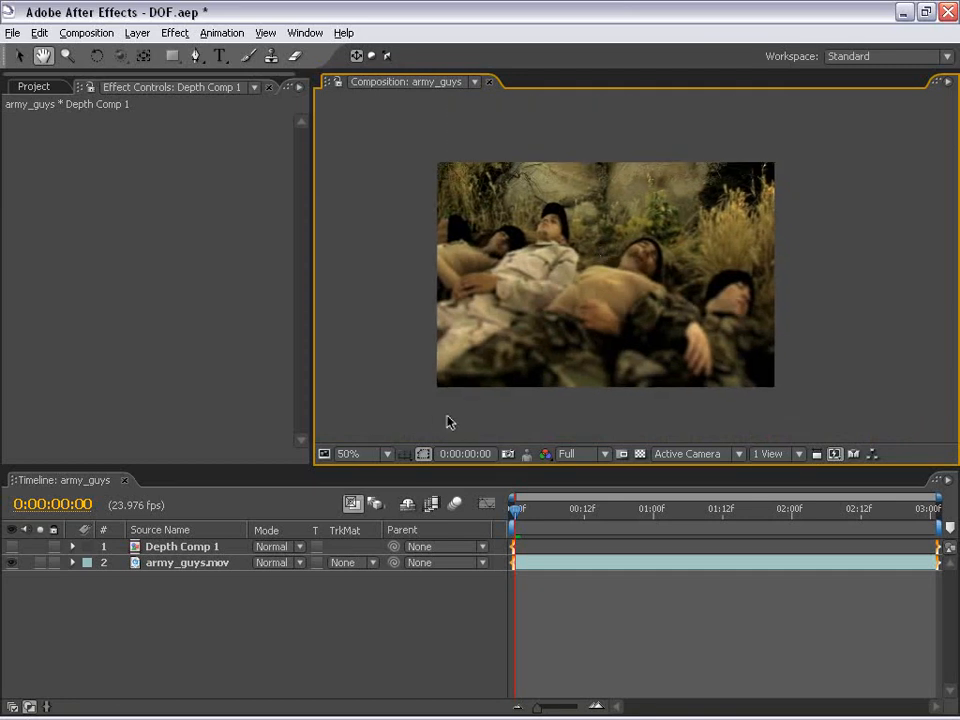
pyautogui.moveTo(637, 267); pyautogui.dragTo(611, 246)
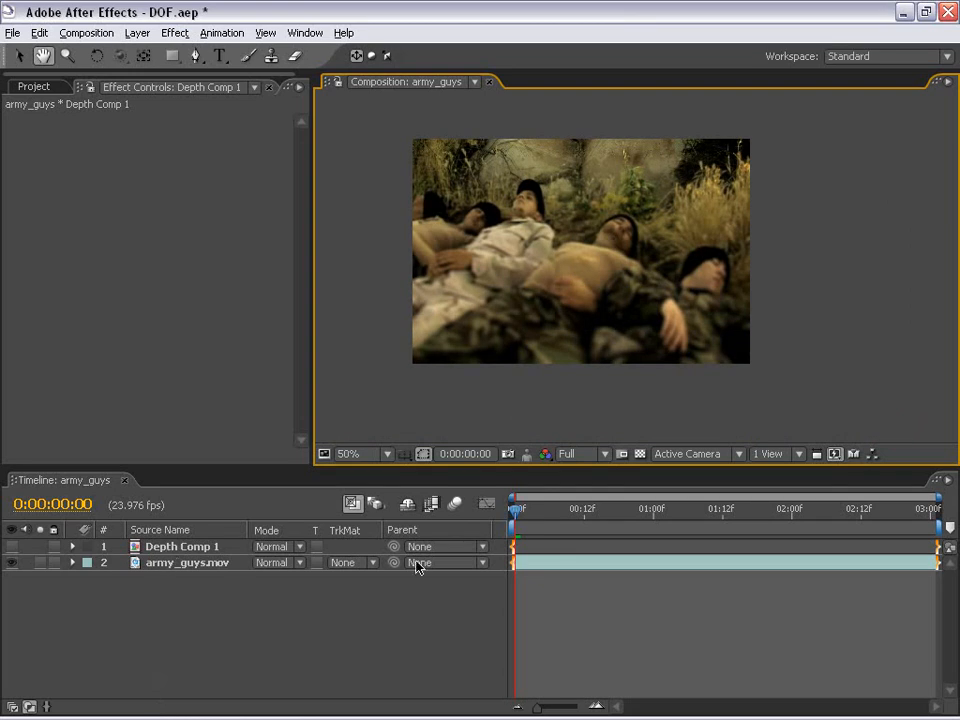
# Open the Depth Comp 1 precomposition from the army_guys timeline
pyautogui.doubleClick(551, 549)
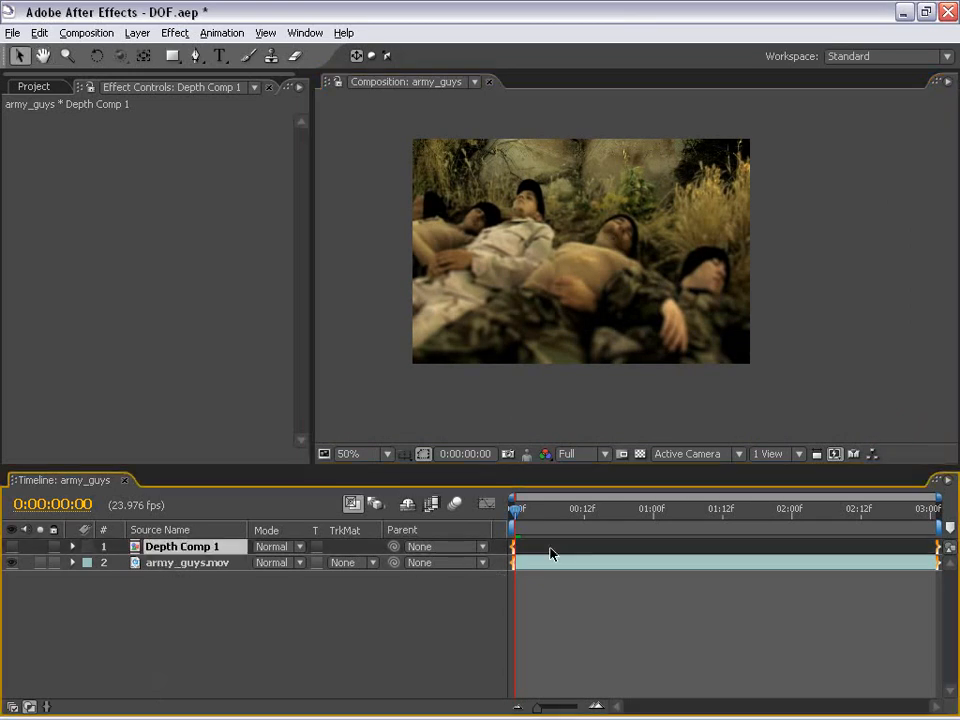
pyautogui.click(588, 293)
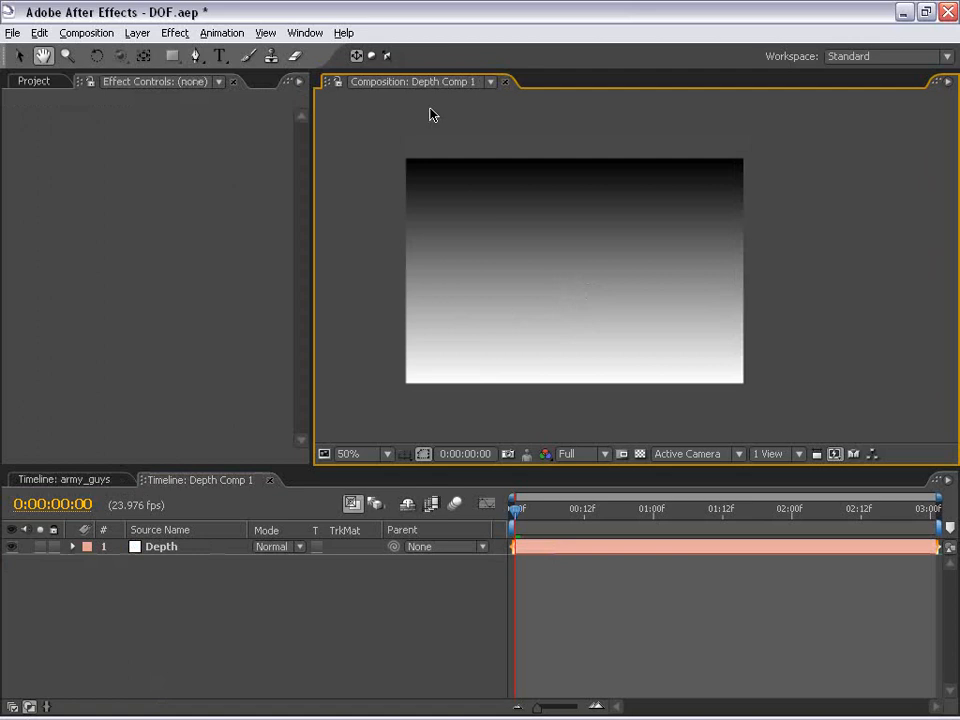
# Open a second, locked viewer for Depth Comp 1 and dock it beside the first viewer
pyautogui.click(265, 33)
pyautogui.click(276, 56)
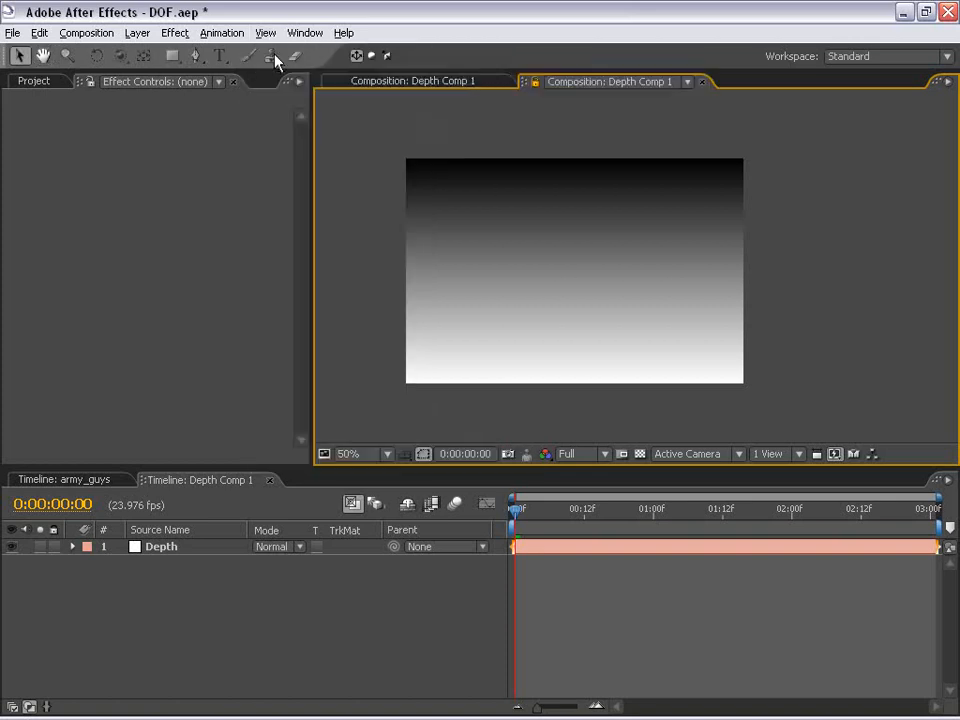
pyautogui.moveTo(533, 93); pyautogui.dragTo(926, 209)
pyautogui.moveTo(332, 137); pyautogui.dragTo(261, 137)
pyautogui.moveTo(416, 252); pyautogui.dragTo(566, 255)
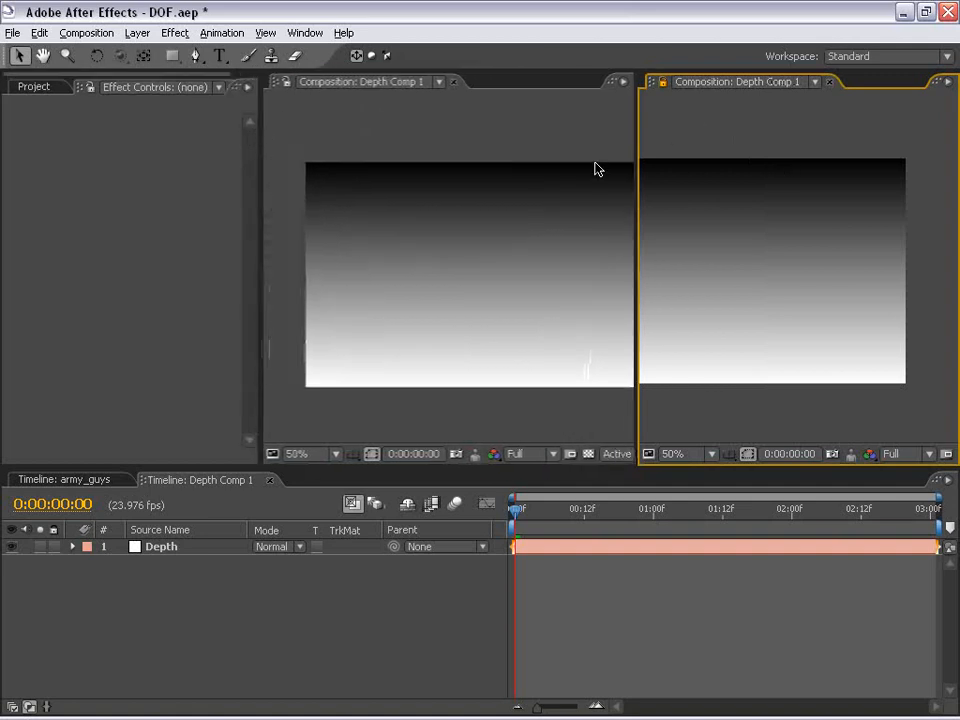
# Show the army_guys composition in the other viewer so both compositions are visible side by side
pyautogui.click(347, 128)
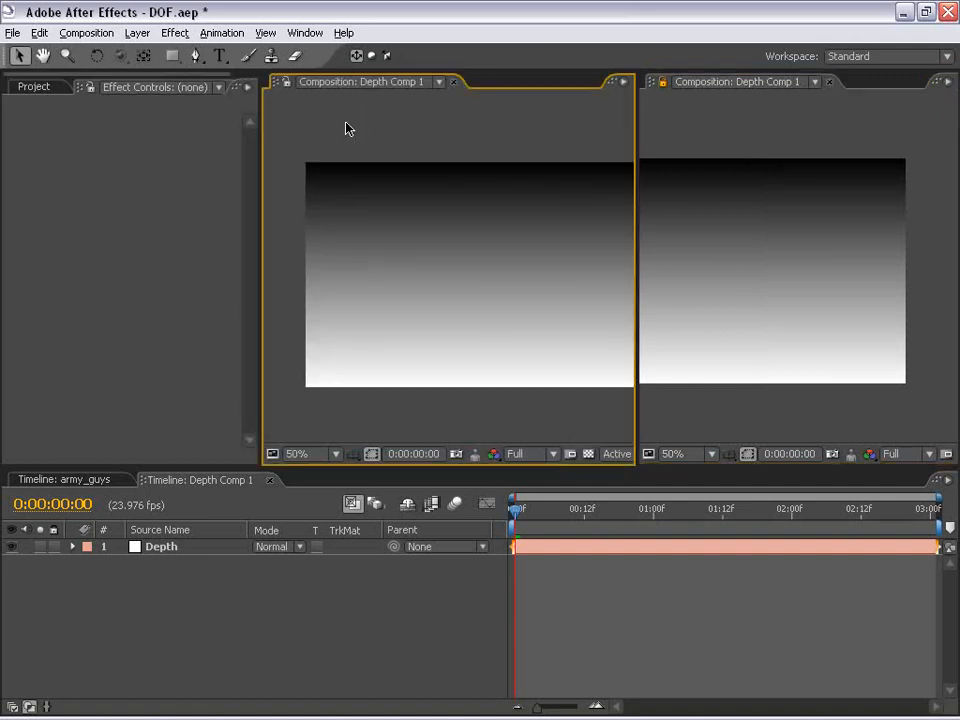
pyautogui.click(62, 482)
pyautogui.click(286, 83)
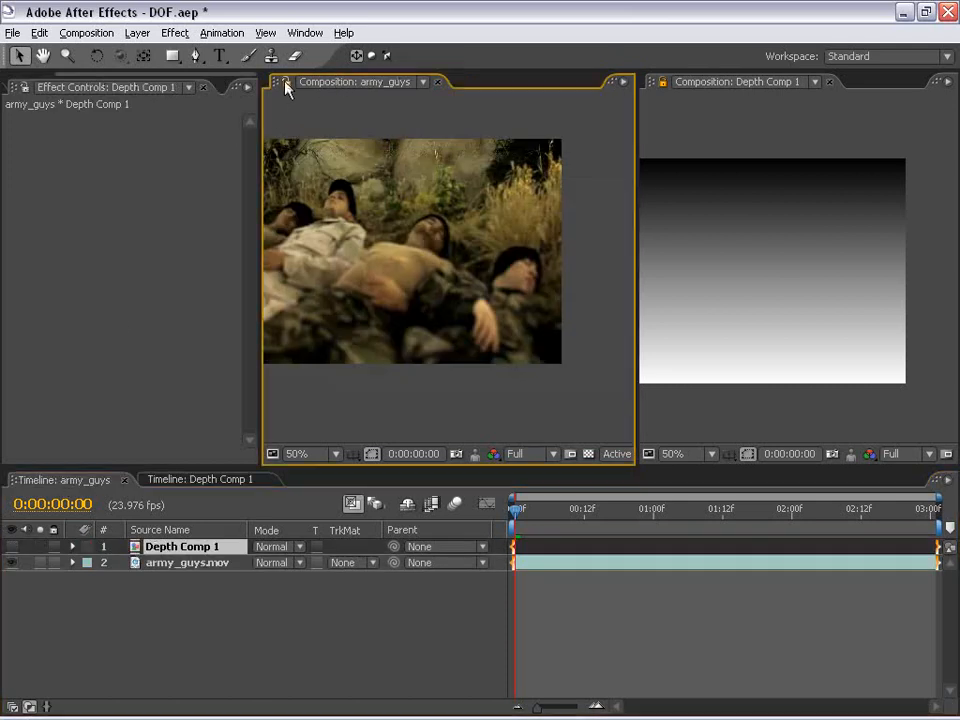
pyautogui.moveTo(355, 218); pyautogui.dragTo(407, 250)
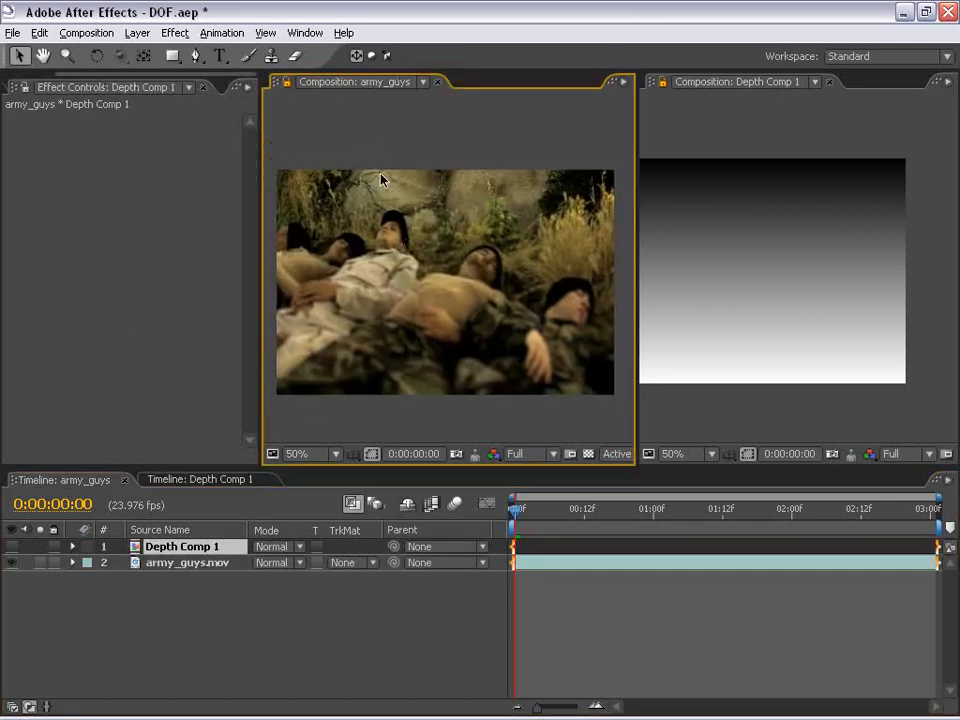
pyautogui.click(778, 118)
pyautogui.moveTo(826, 224); pyautogui.dragTo(767, 234)
# Change the Depth layer's Ramp to Radial Ramp, with Start of Ramp at 360, 236 and End of Ramp at 330, 788
pyautogui.click(205, 484)
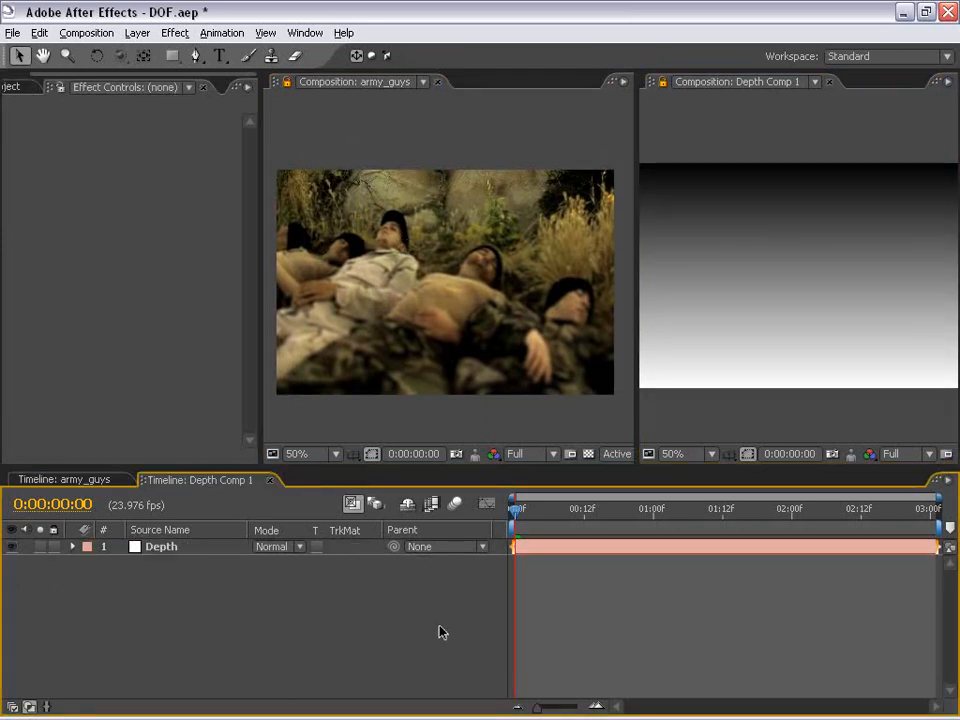
pyautogui.click(546, 548)
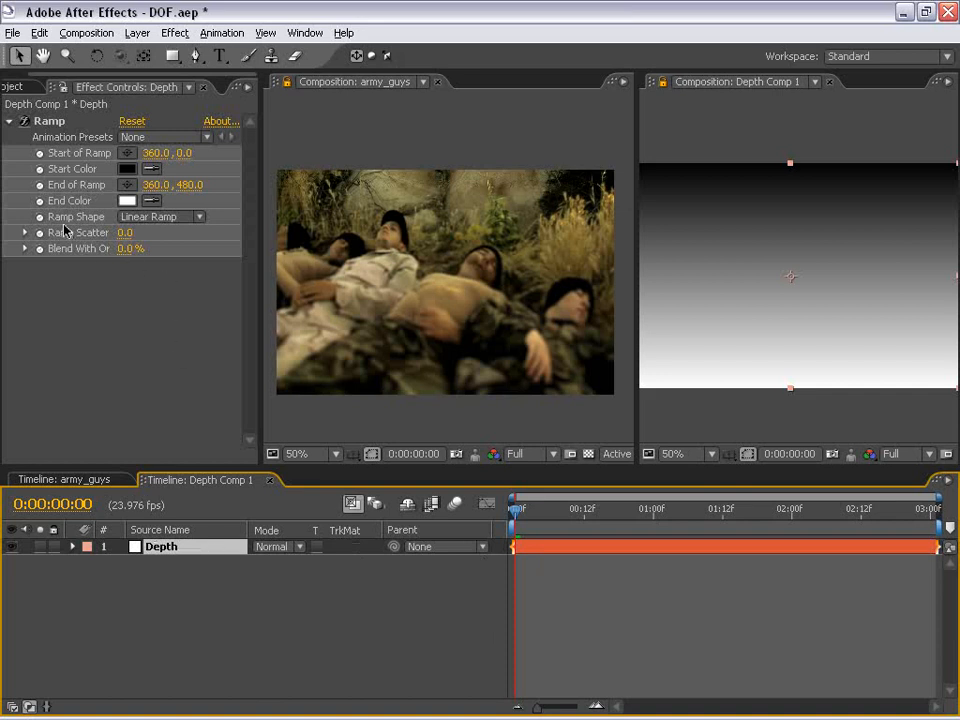
pyautogui.click(160, 216)
pyautogui.click(162, 236)
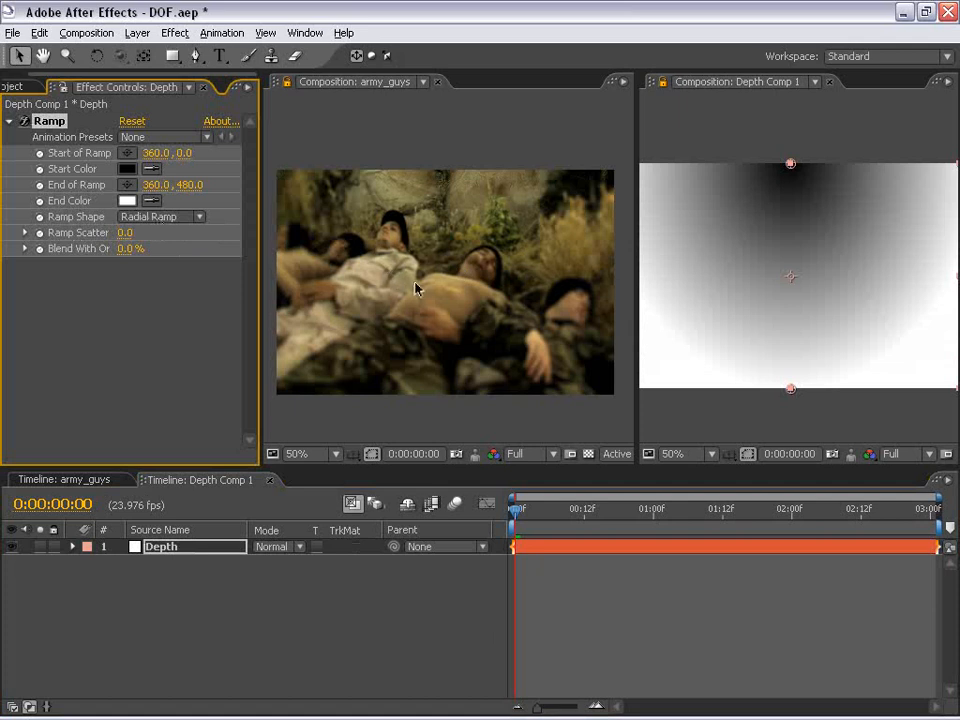
pyautogui.moveTo(791, 165); pyautogui.dragTo(791, 275)
pyautogui.moveTo(791, 393); pyautogui.dragTo(777, 539)
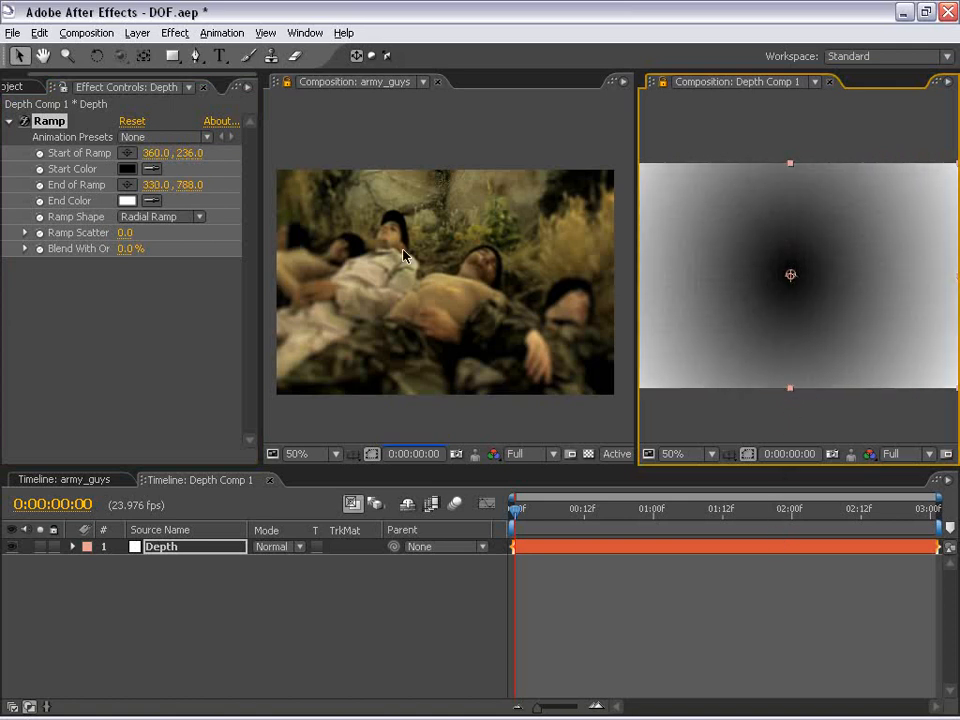
# Apply a Curves color correction effect to the Depth layer
pyautogui.scroll(1, 426, 279)
pyautogui.press('space')
pyautogui.moveTo(438, 282); pyautogui.dragTo(461, 238)
pyautogui.scroll(-1, 455, 267)
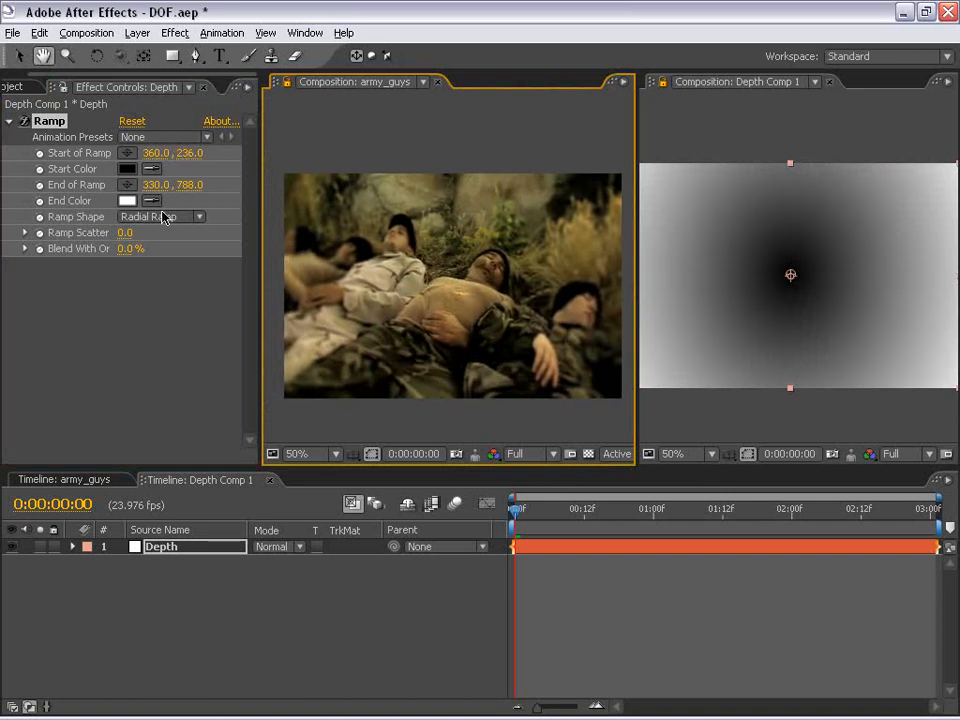
pyautogui.click(596, 613)
pyautogui.press('v')
pyautogui.click(548, 548)
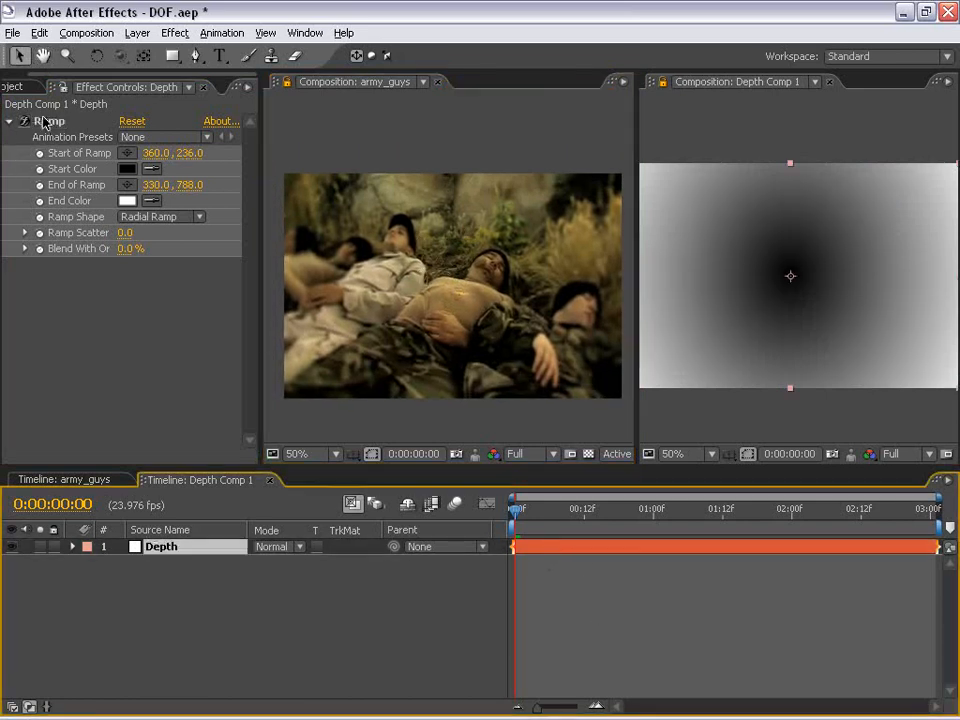
pyautogui.click(40, 121)
pyautogui.click(174, 33)
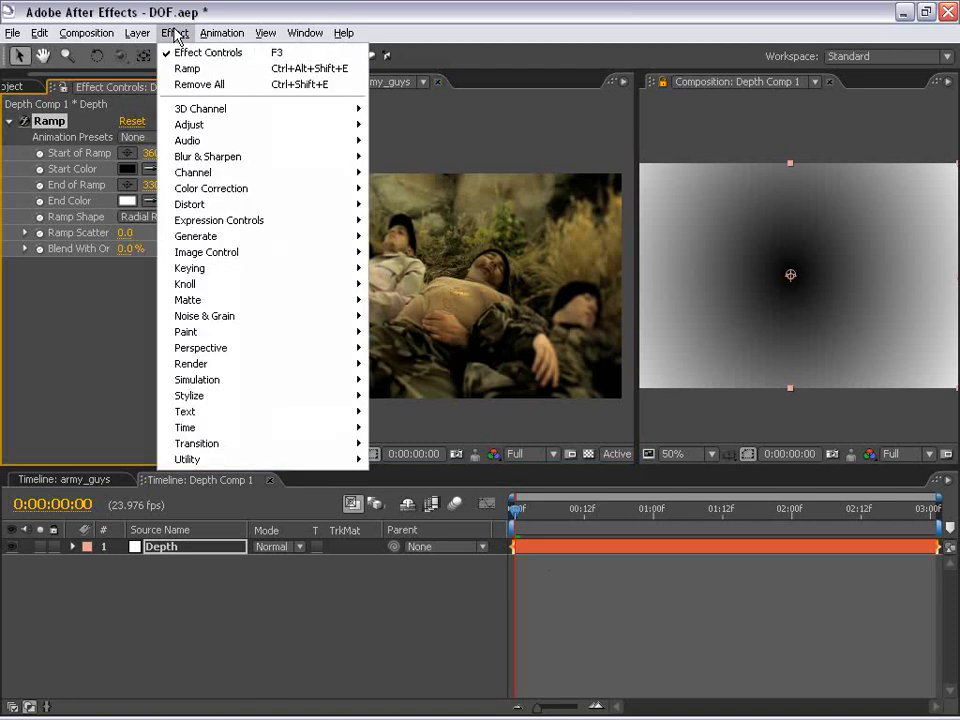
pyautogui.moveTo(225, 192)
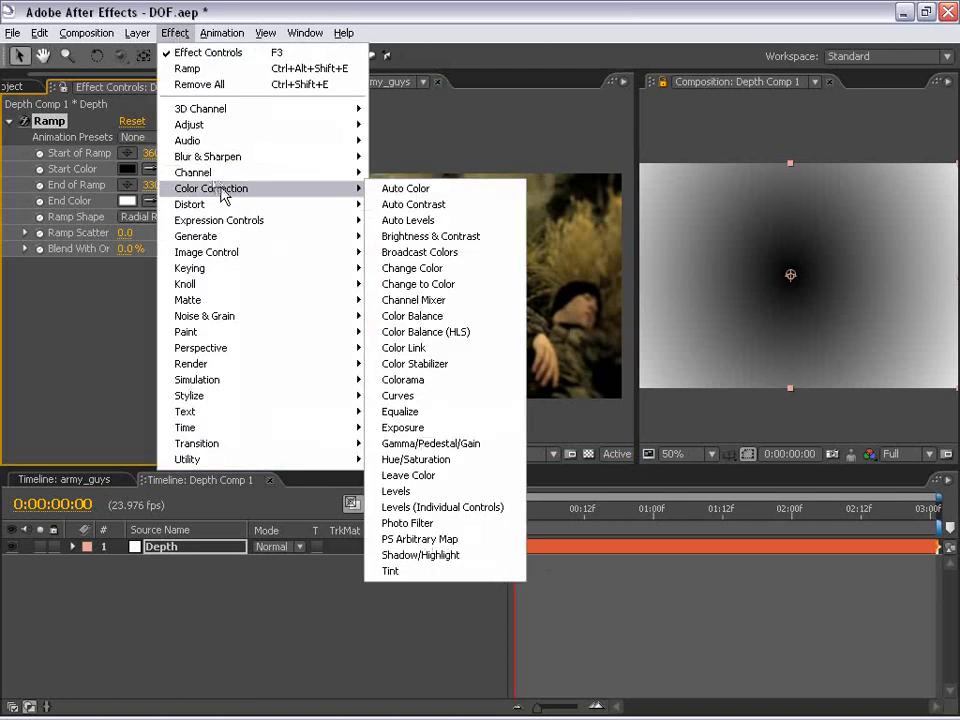
pyautogui.click(410, 397)
# Bend the RGB curve upward and move its black point to shrink the dark focus area of the depth map
pyautogui.moveTo(55, 443); pyautogui.dragTo(98, 443)
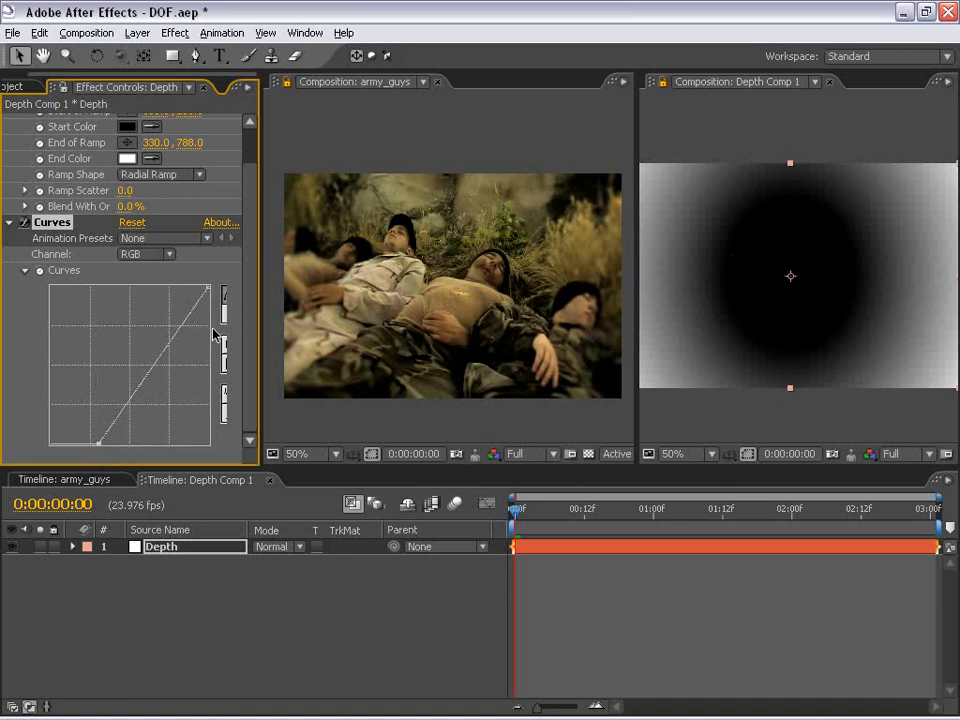
pyautogui.moveTo(161, 354); pyautogui.dragTo(143, 344)
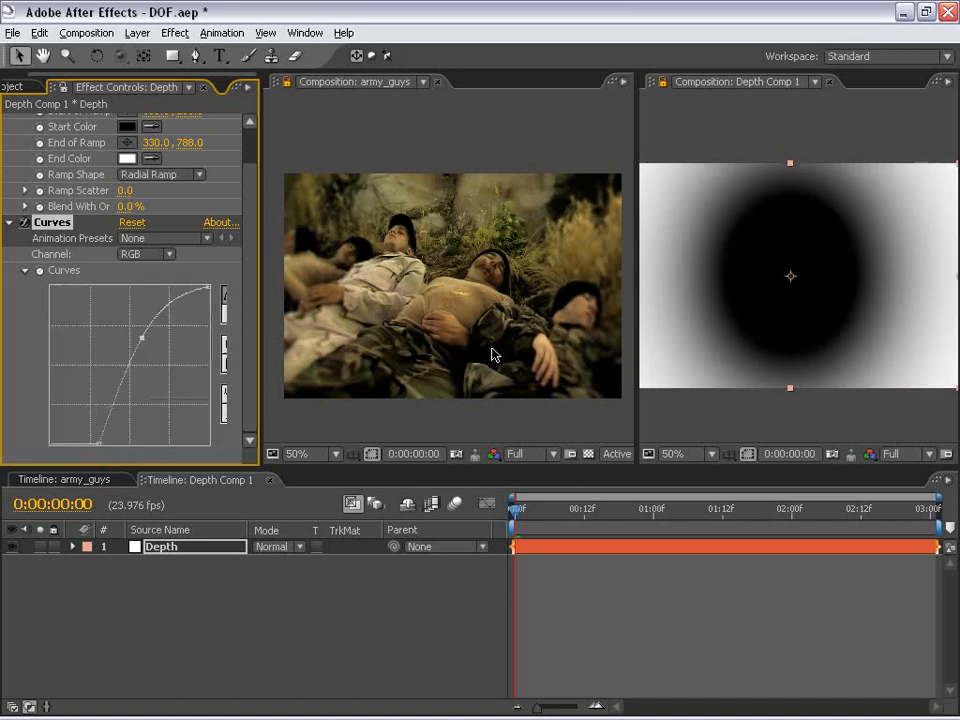
pyautogui.moveTo(97, 444); pyautogui.dragTo(80, 456)
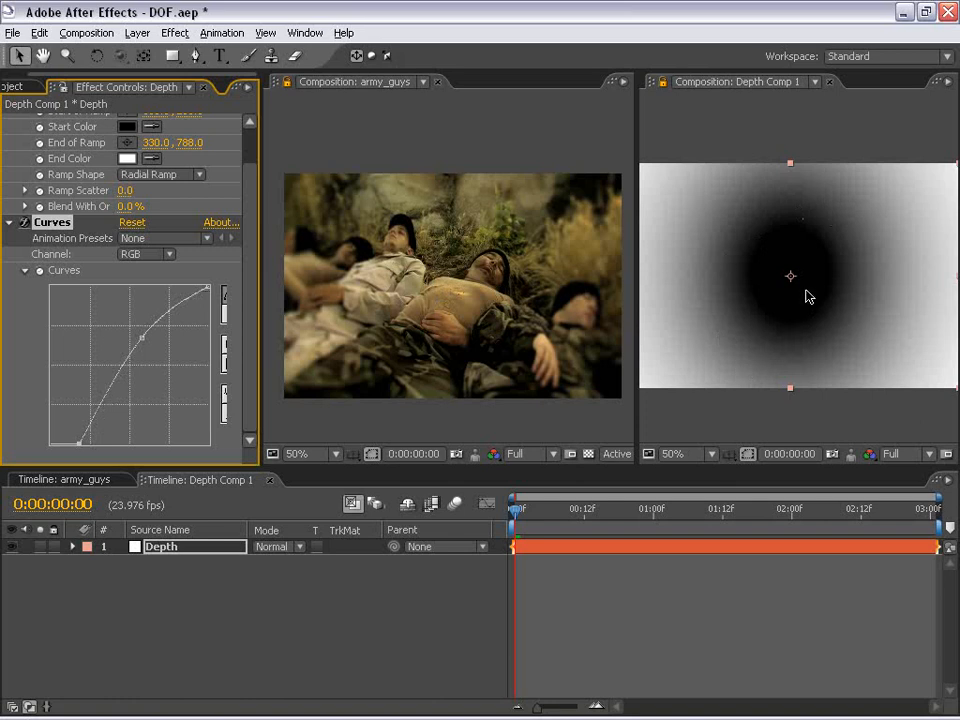
# Preview the blurred army_guys result enlarged in a maximized viewer
pyautogui.moveTo(465, 286)
pyautogui.mouseDown()
pyautogui.moveTo(450, 255)
pyautogui.moveTo(448, 276)
pyautogui.mouseUp()
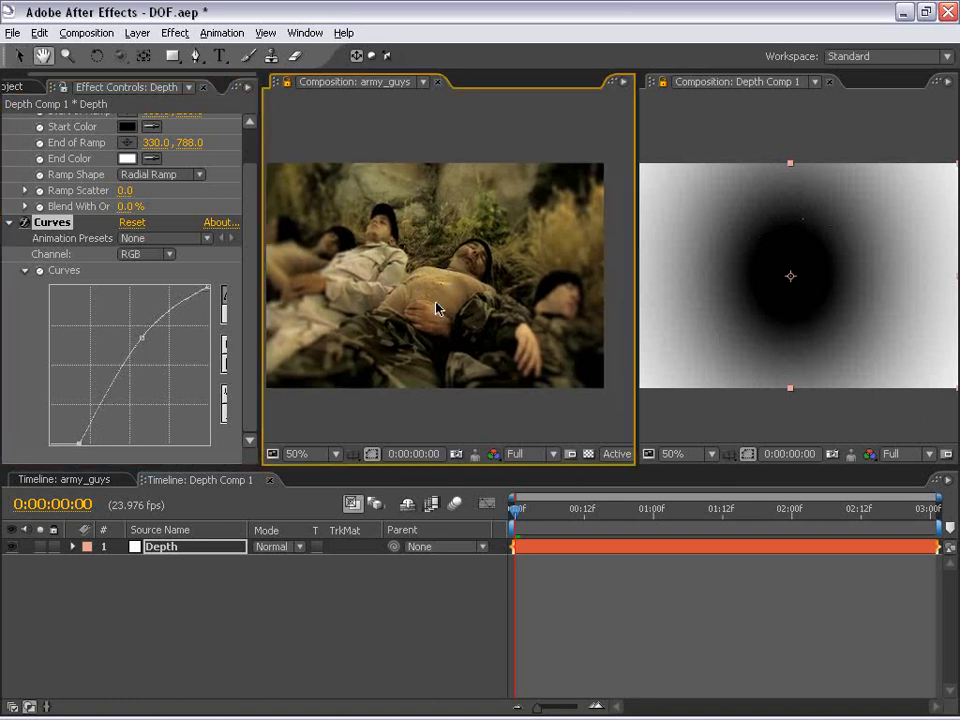
pyautogui.press('`')
pyautogui.scroll(1, 435, 302)
pyautogui.moveTo(521, 323); pyautogui.dragTo(544, 272)
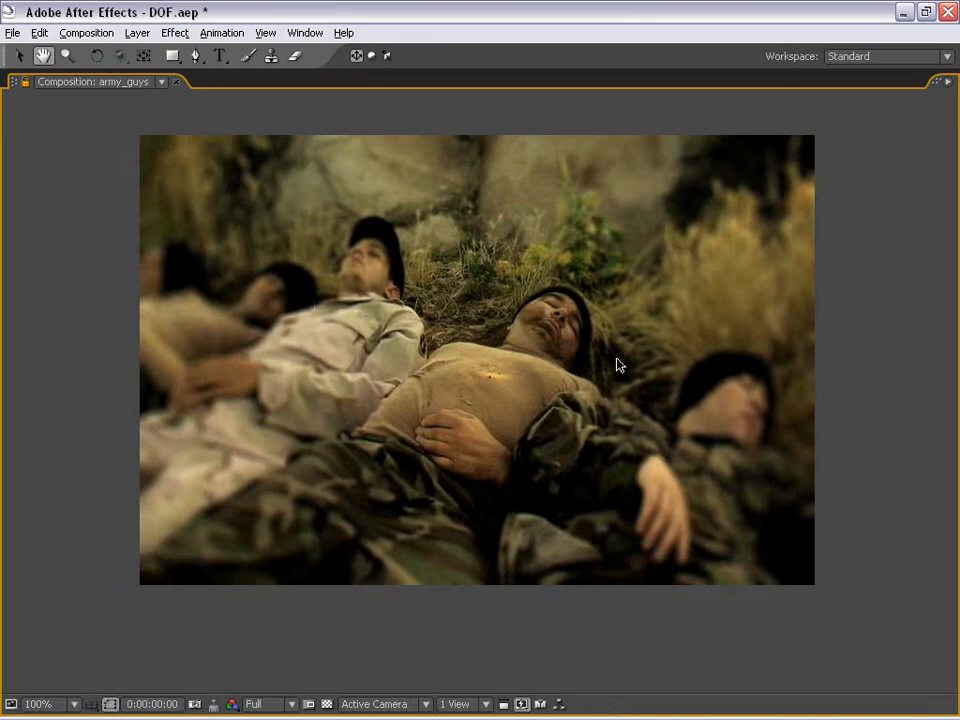
pyautogui.press('KP_0')
pyautogui.press('`')
pyautogui.scroll(-1, 398, 245)
pyautogui.moveTo(443, 236); pyautogui.dragTo(449, 257)
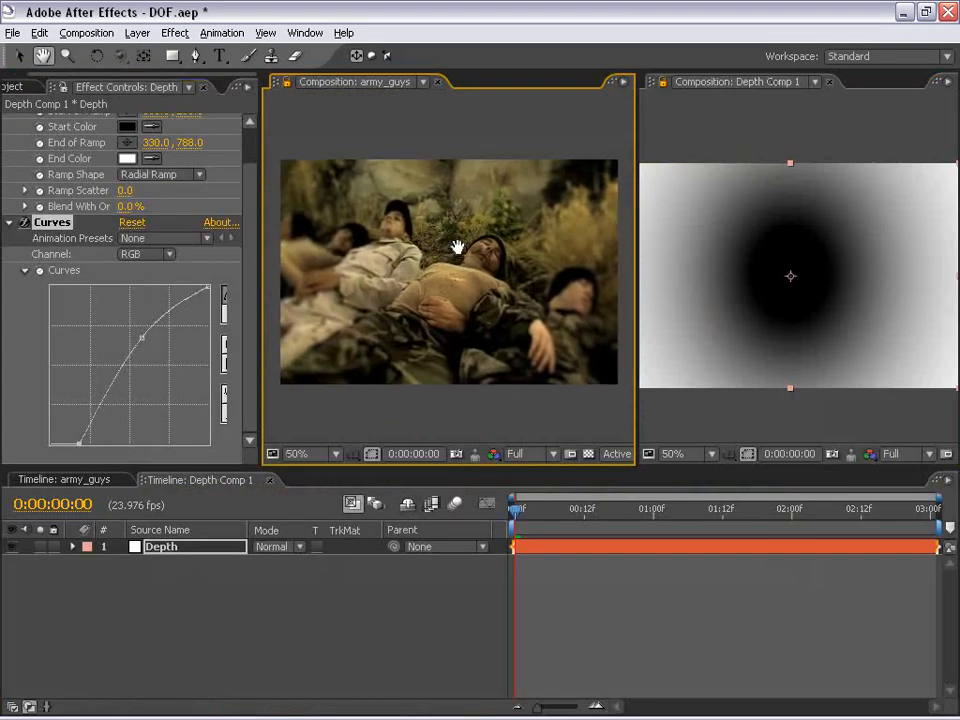
# Delete the Curves effect from the Depth layer and reset its Ramp effect to defaults
pyautogui.click(440, 418)
pyautogui.click(714, 122)
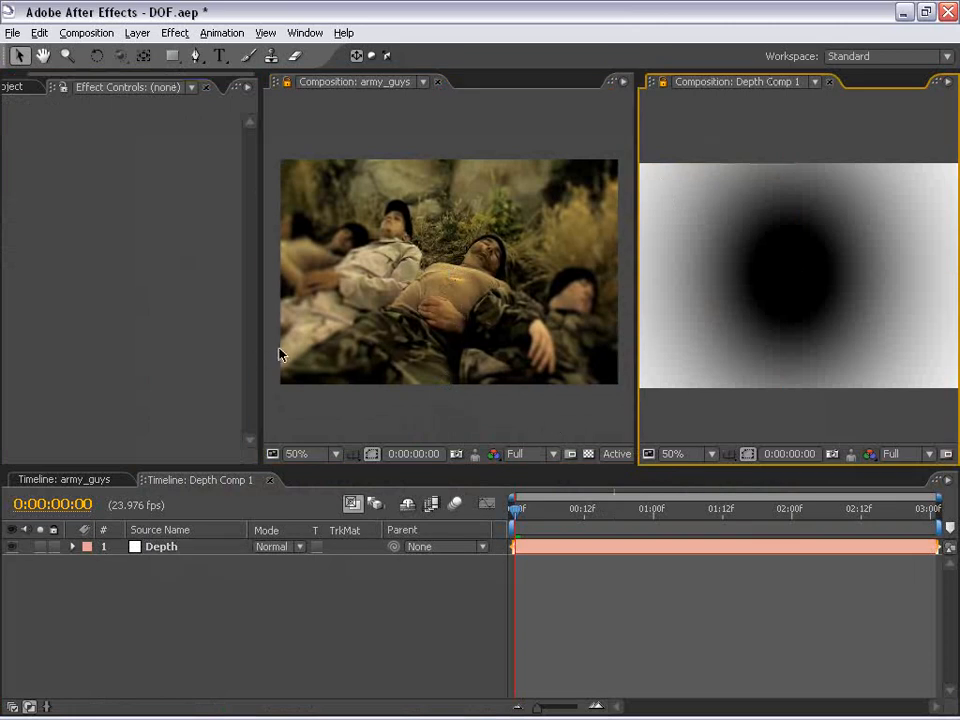
pyautogui.click(810, 218)
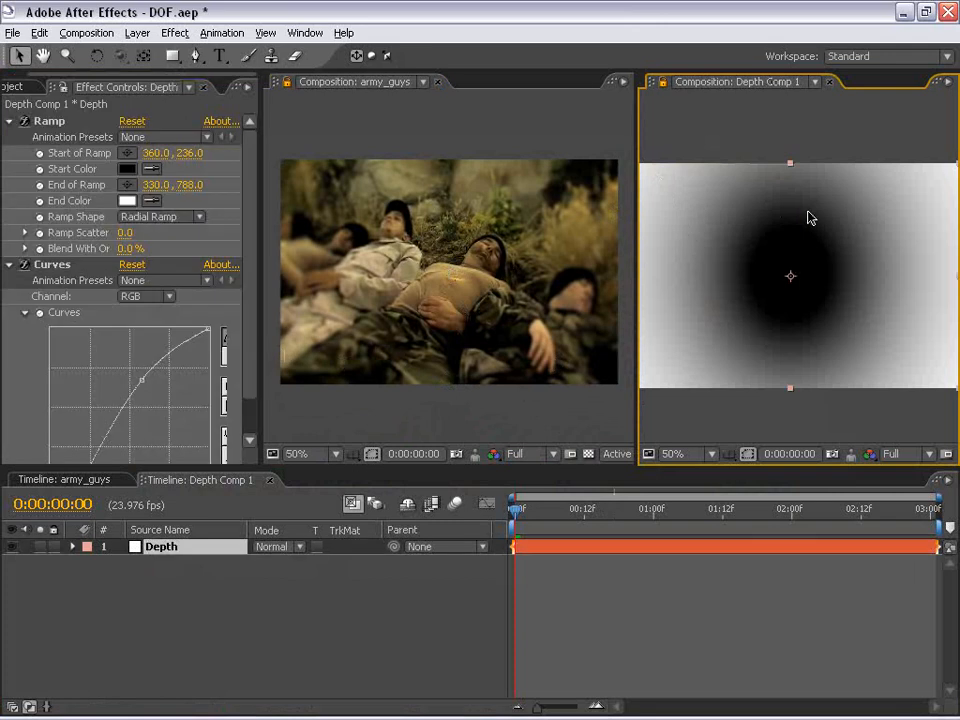
pyautogui.click(55, 265)
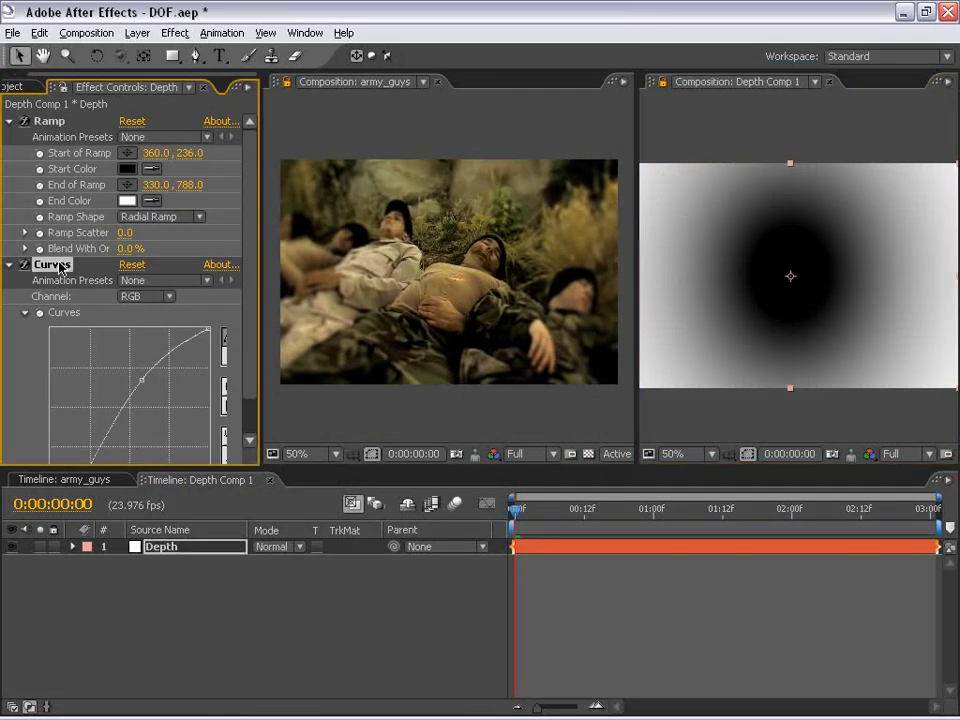
pyautogui.press('Delete')
pyautogui.click(132, 121)
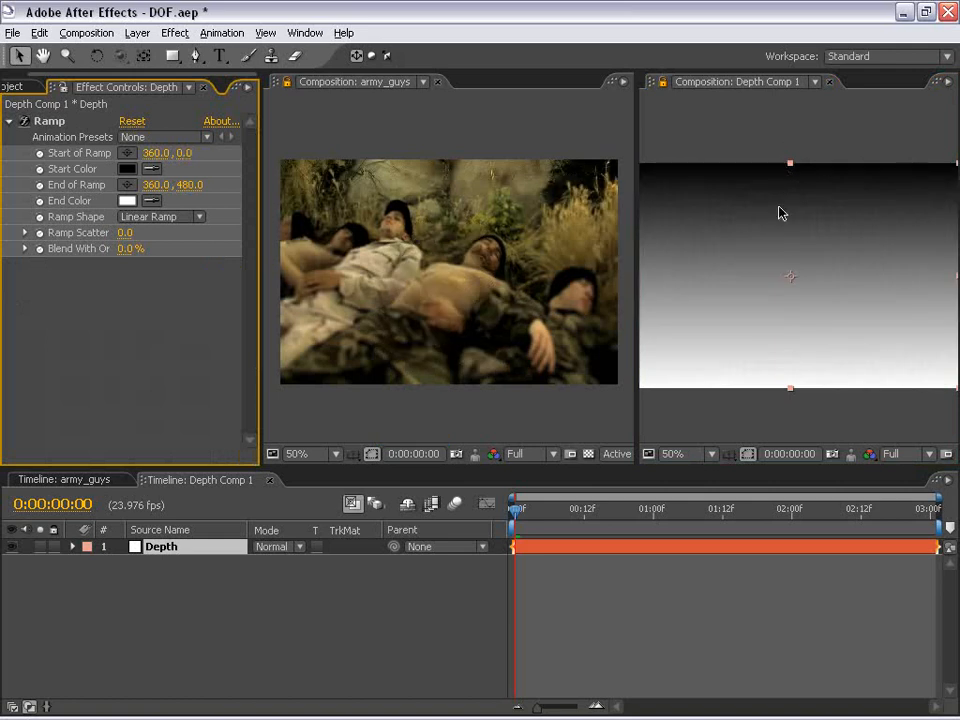
# Close the extra Depth Comp 1 viewer and return to the army_guys composition viewer
pyautogui.press(',')
pyautogui.click(829, 81)
pyautogui.click(369, 84)
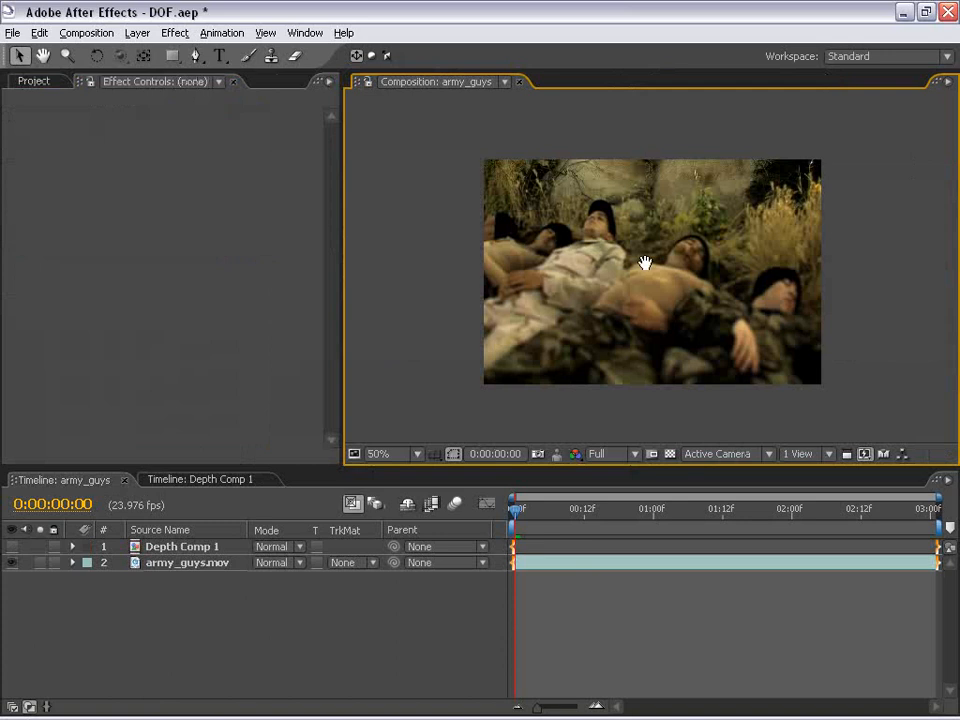
pyautogui.moveTo(646, 282); pyautogui.dragTo(598, 268)
pyautogui.moveTo(341, 219); pyautogui.dragTo(274, 221)
pyautogui.click(408, 601)
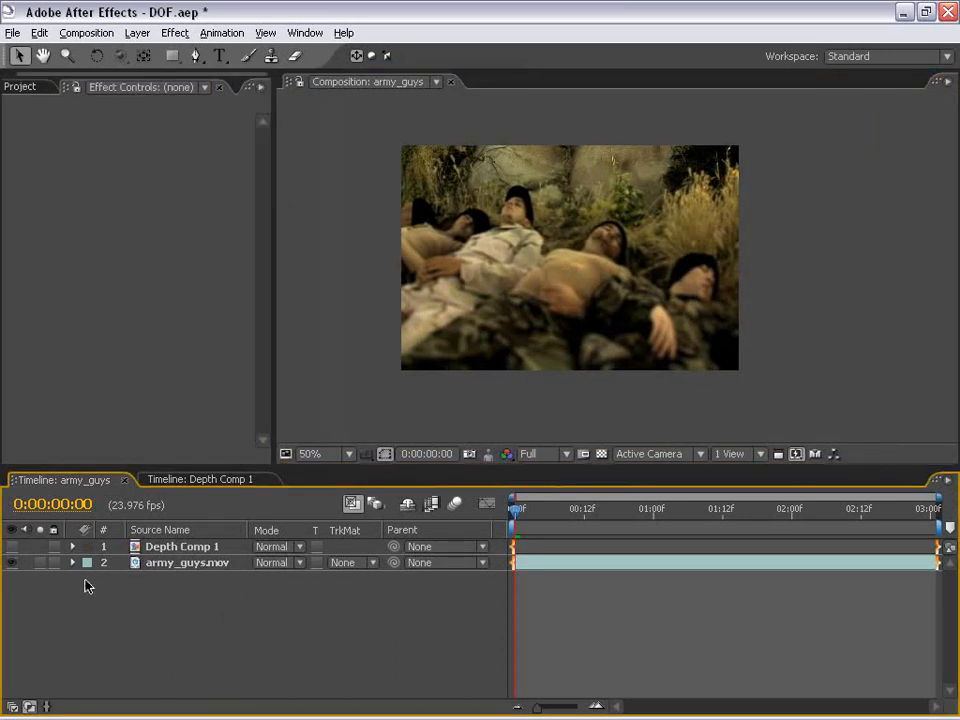
# Set the army_guys.mov layer's Lens Blur Blur Focal Distance to 255.0
pyautogui.click(529, 563)
pyautogui.click(46, 121)
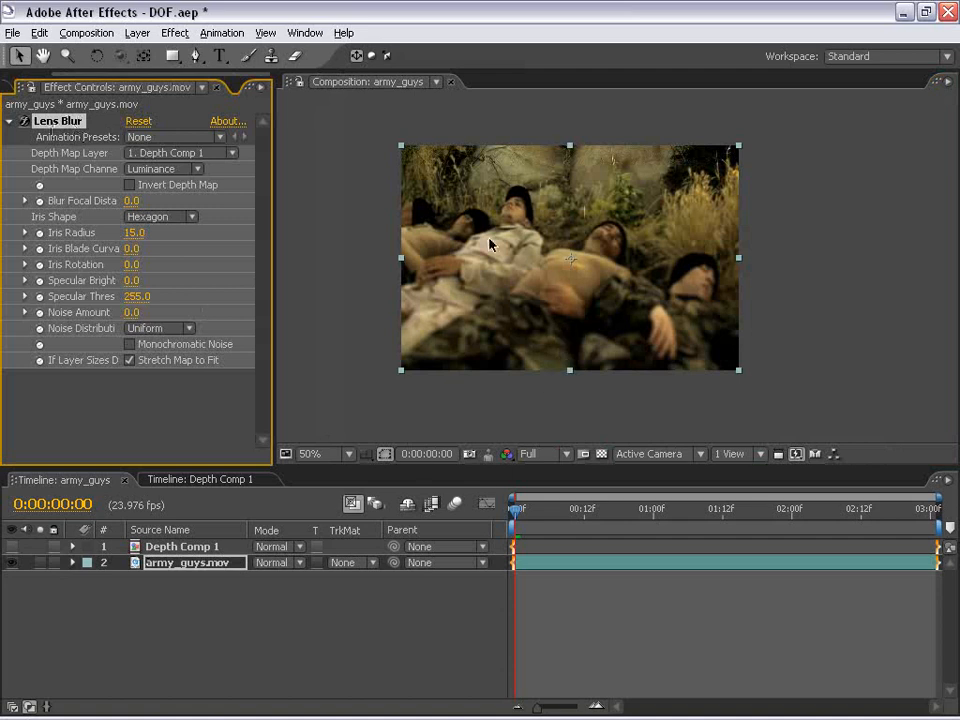
pyautogui.scroll(1, 566, 250)
pyautogui.moveTo(566, 253); pyautogui.dragTo(580, 220)
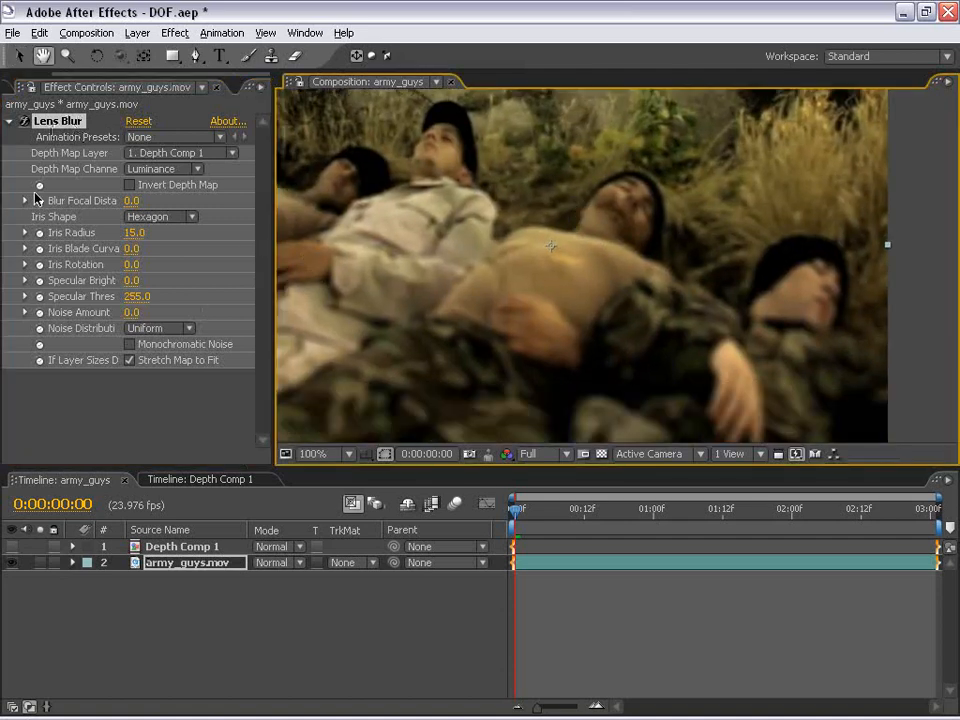
pyautogui.moveTo(274, 184); pyautogui.dragTo(340, 186)
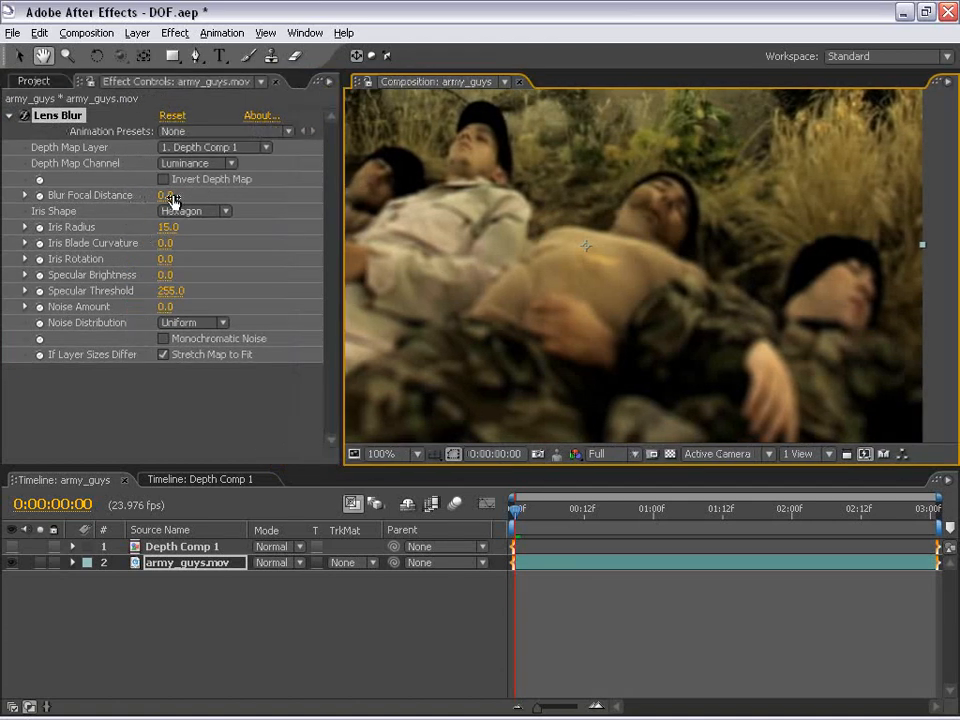
pyautogui.moveTo(168, 196); pyautogui.dragTo(266, 200)
# Set the Lens Blur Blur Focal Distance to 140.2
pyautogui.scroll(-1, 552, 258)
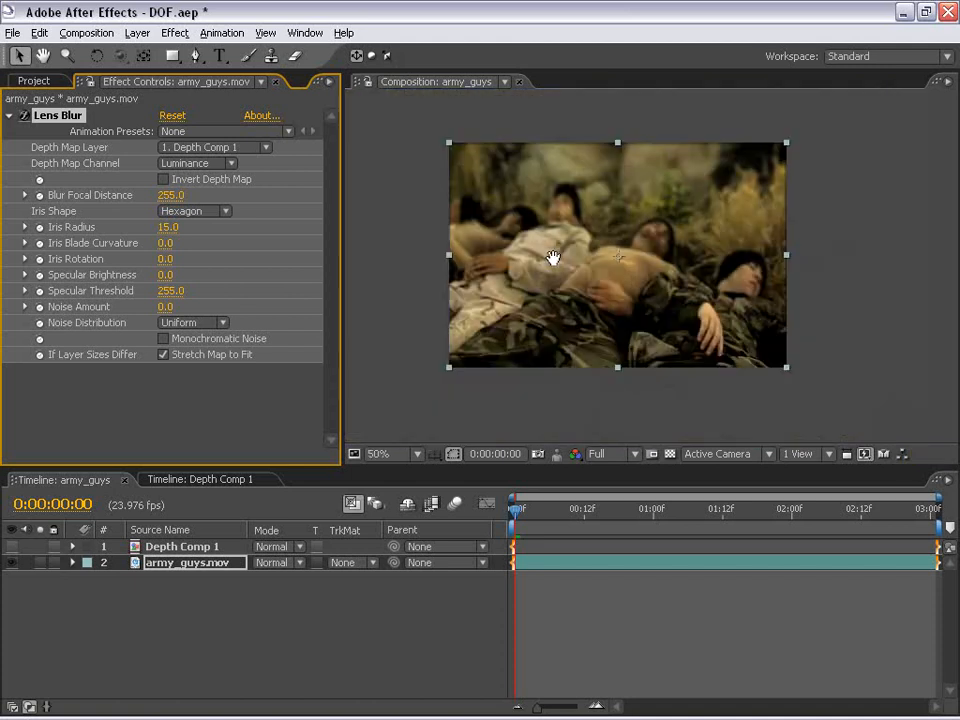
pyautogui.scroll(1, 574, 266)
pyautogui.press('`')
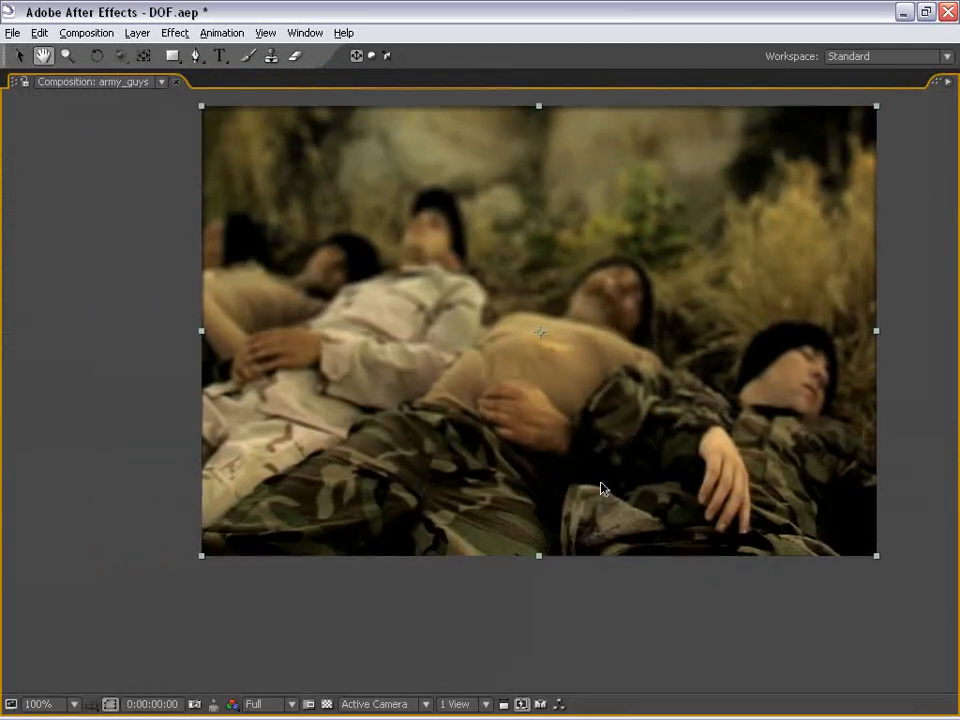
pyautogui.press('`')
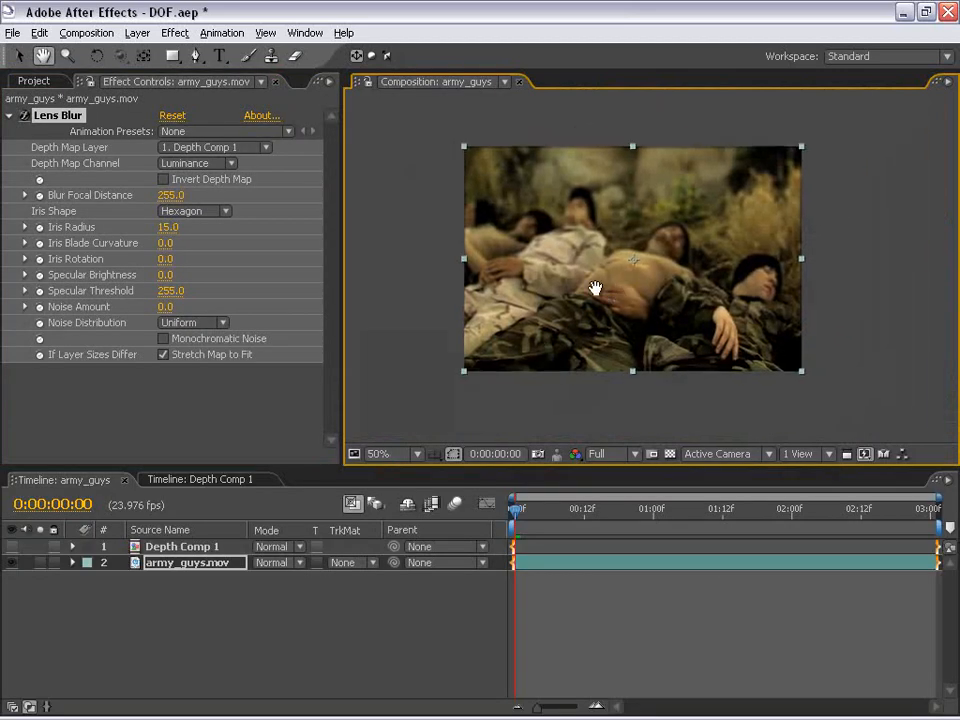
pyautogui.moveTo(170, 195); pyautogui.dragTo(128, 197)
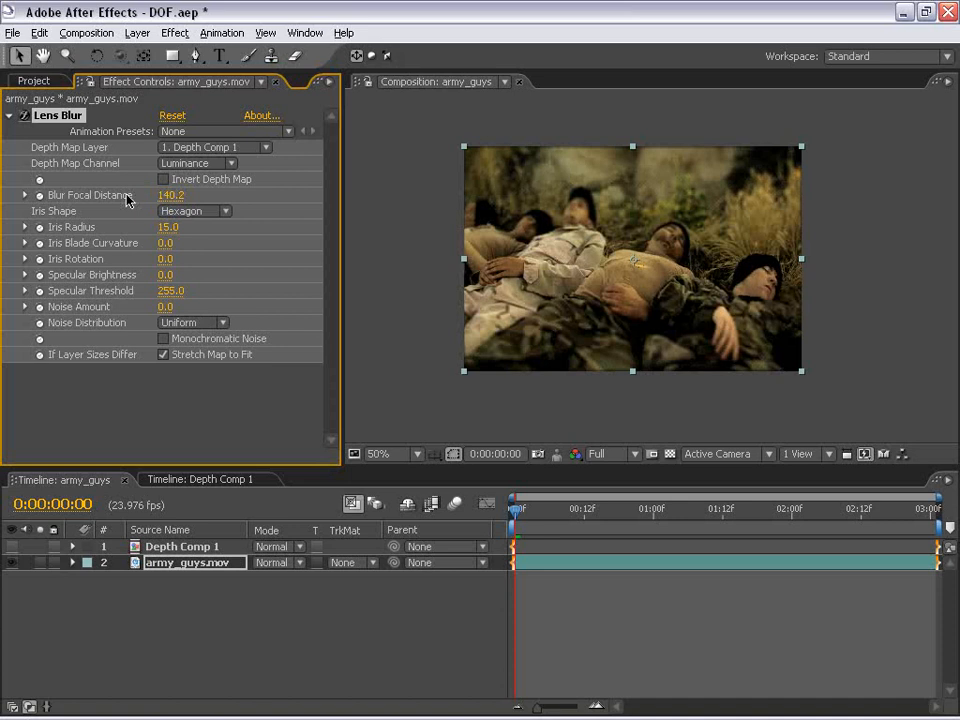
pyautogui.scroll(2, 676, 258)
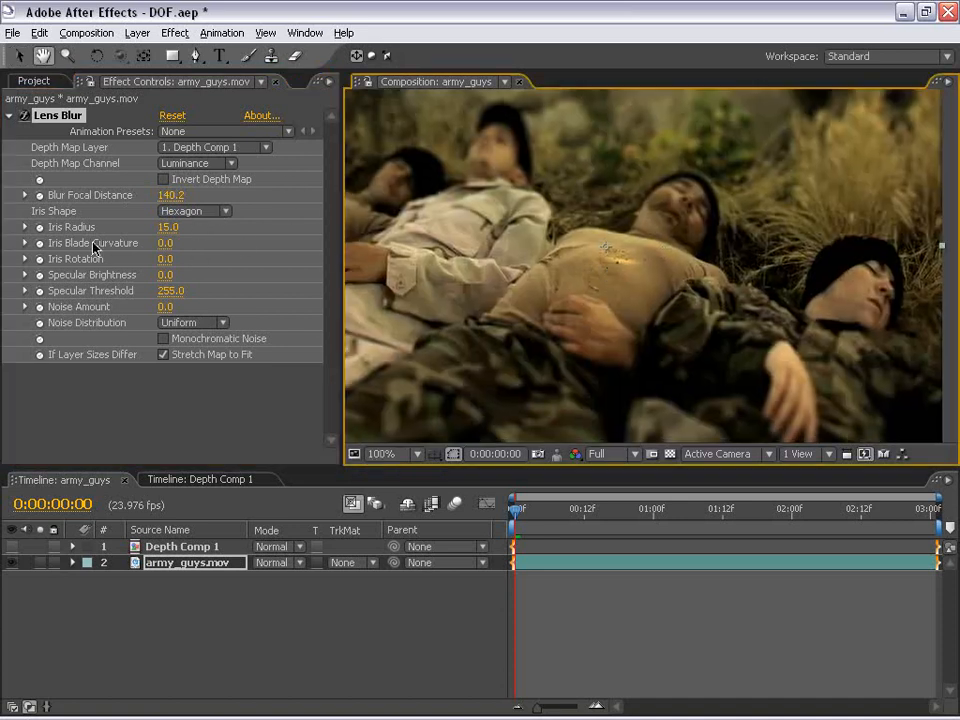
# Set the Lens Blur Iris Radius to 20.0
pyautogui.click(168, 227)
pyautogui.write('20')
pyautogui.press('Return')
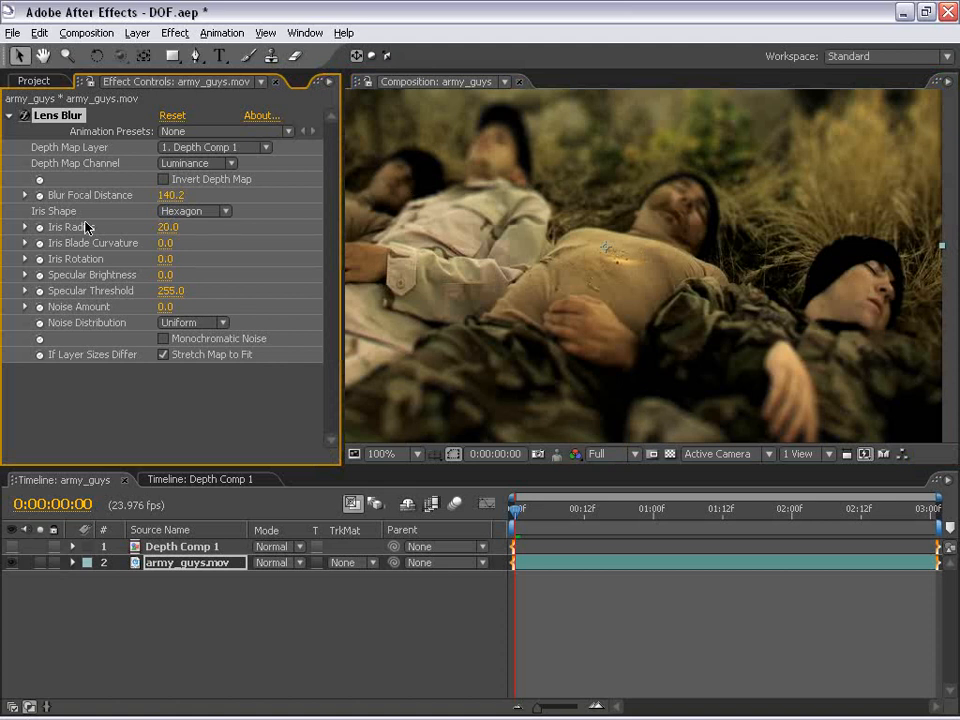
# Set the Lens Blur Blur Focal Distance to 76.5
pyautogui.moveTo(160, 194); pyautogui.dragTo(188, 197)
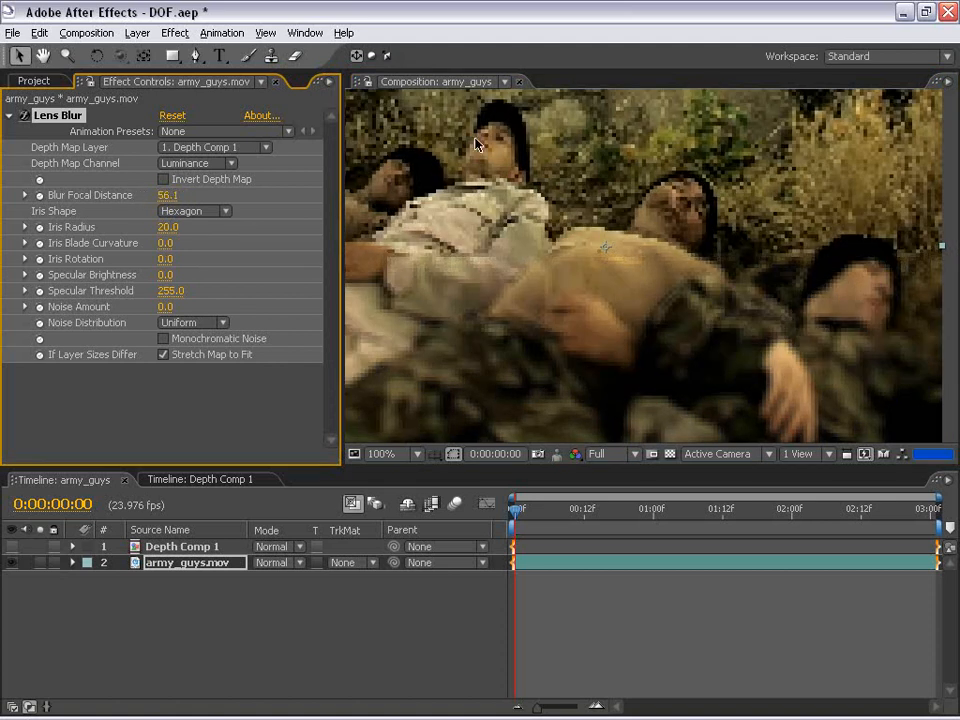
pyautogui.press('space')
pyautogui.moveTo(537, 206); pyautogui.dragTo(582, 300)
pyautogui.click(167, 195)
pyautogui.moveTo(174, 195); pyautogui.dragTo(173, 195)
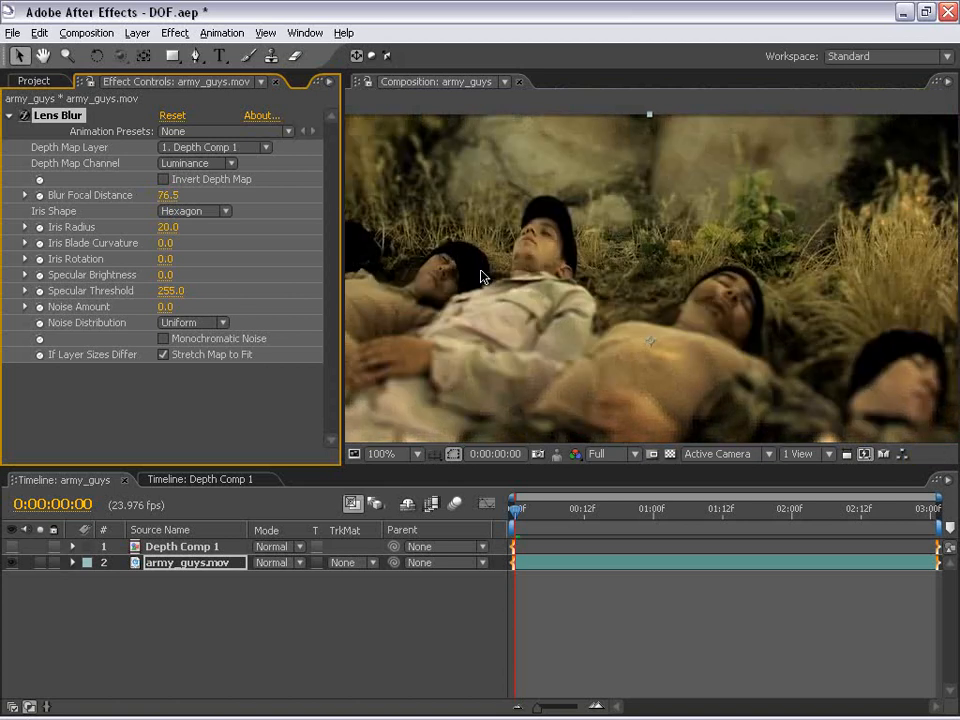
# Examine the blurred footage in the composition viewer at different zoom levels and panel sizes
pyautogui.press('space')
pyautogui.moveTo(692, 387); pyautogui.dragTo(658, 279)
pyautogui.scroll(-1, 680, 296)
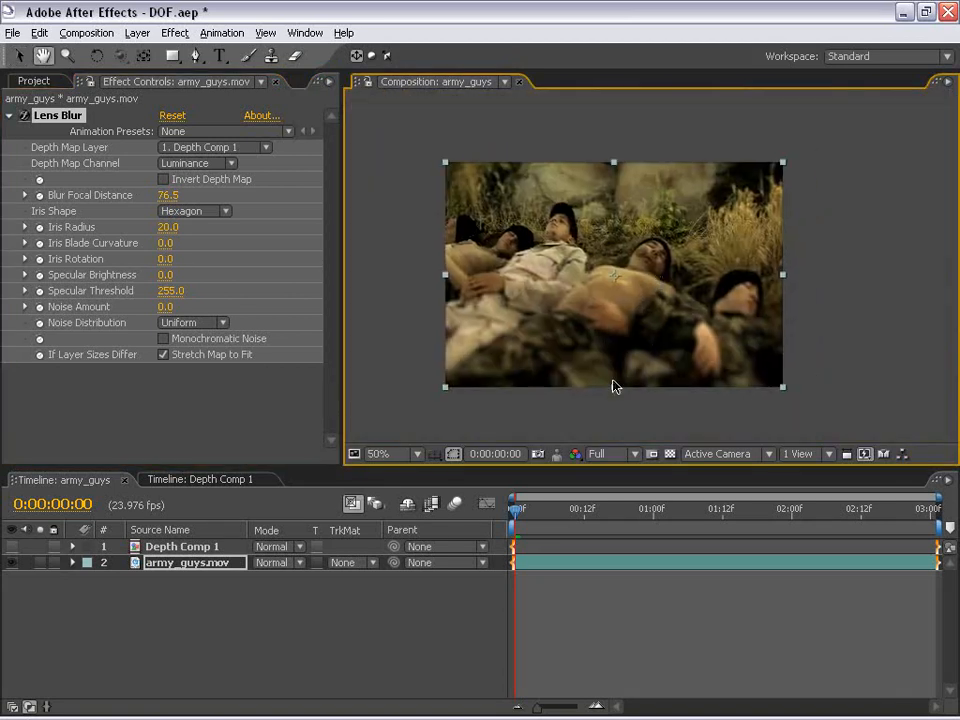
pyautogui.press('`')
pyautogui.scroll(1, 618, 365)
pyautogui.moveTo(520, 388); pyautogui.dragTo(596, 315)
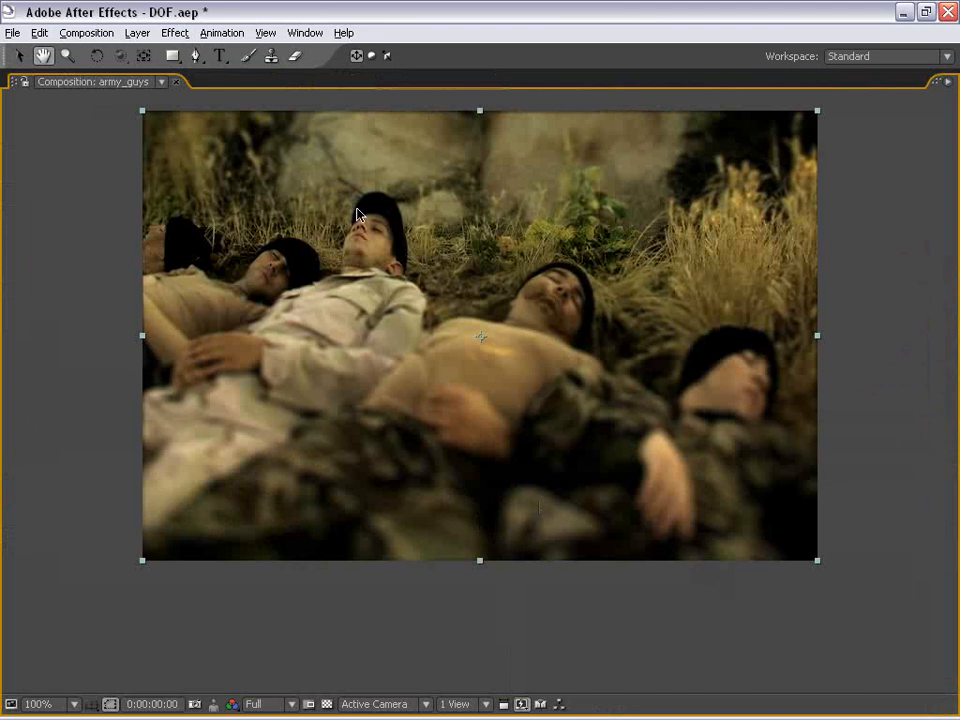
pyautogui.press('`')
pyautogui.scroll(-1, 551, 311)
pyautogui.moveTo(551, 311); pyautogui.dragTo(509, 332)
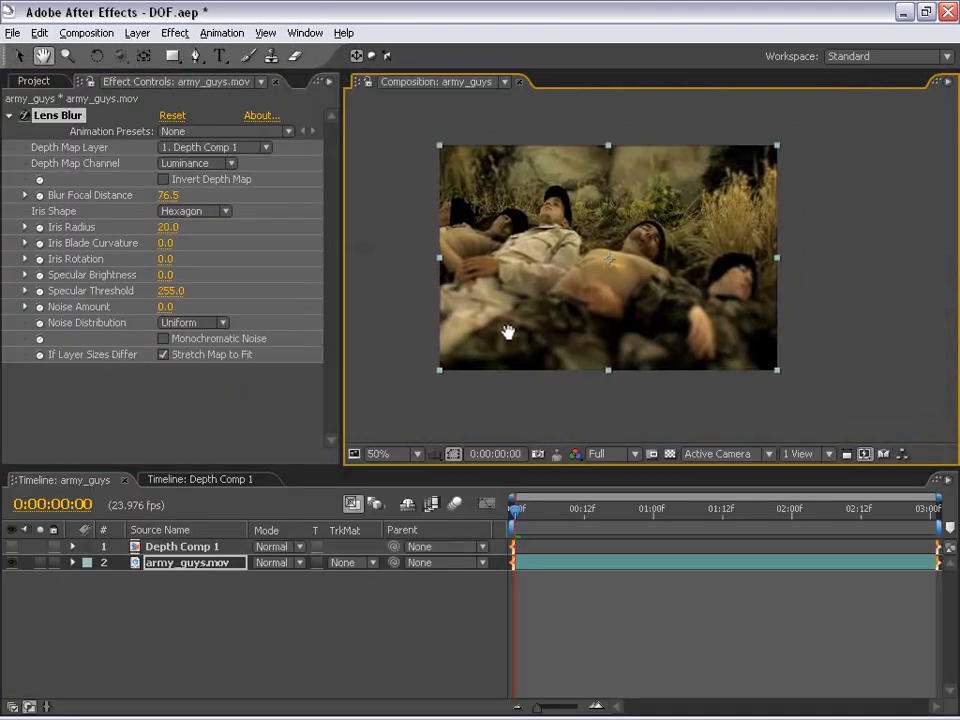
pyautogui.moveTo(560, 248); pyautogui.dragTo(545, 259)
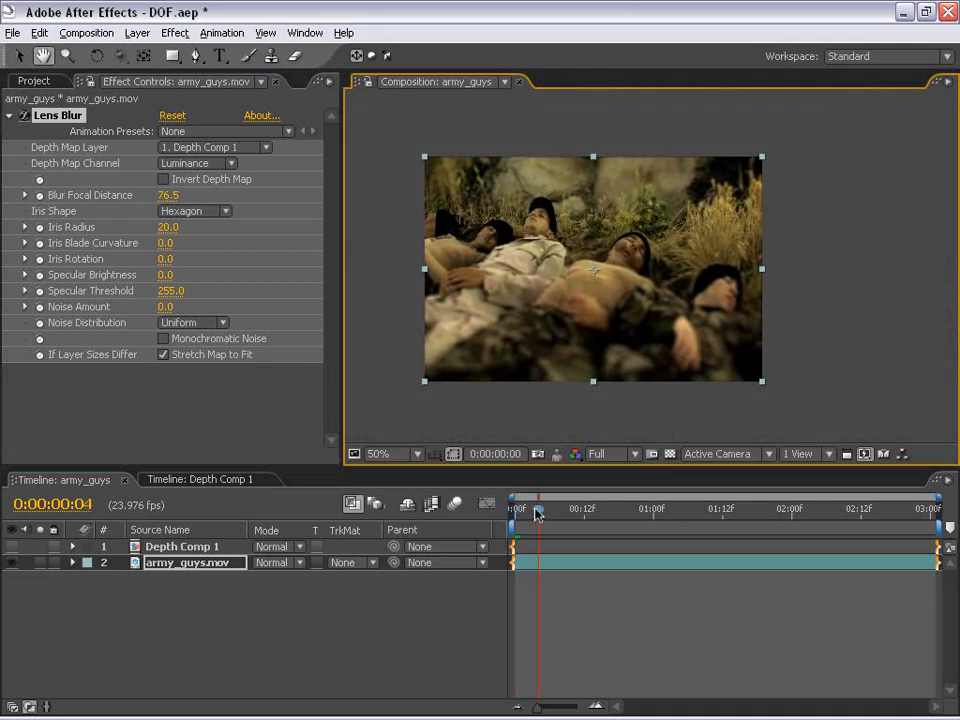
# Move to 0:00:02:05 and add a Blur Focal Distance keyframe at 76.5
pyautogui.click(679, 508)
pyautogui.moveTo(683, 513); pyautogui.dragTo(821, 510)
pyautogui.click(40, 196)
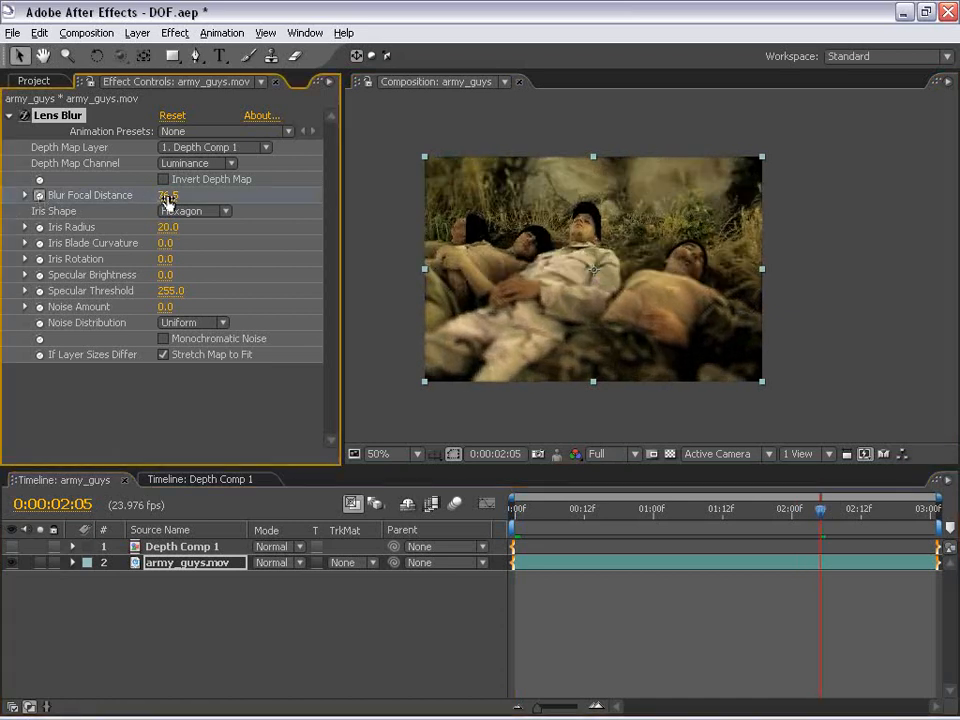
# At 0:00:00:14, set Blur Focal Distance to 211.6 to create a second keyframe
pyautogui.scroll(2, 531, 271)
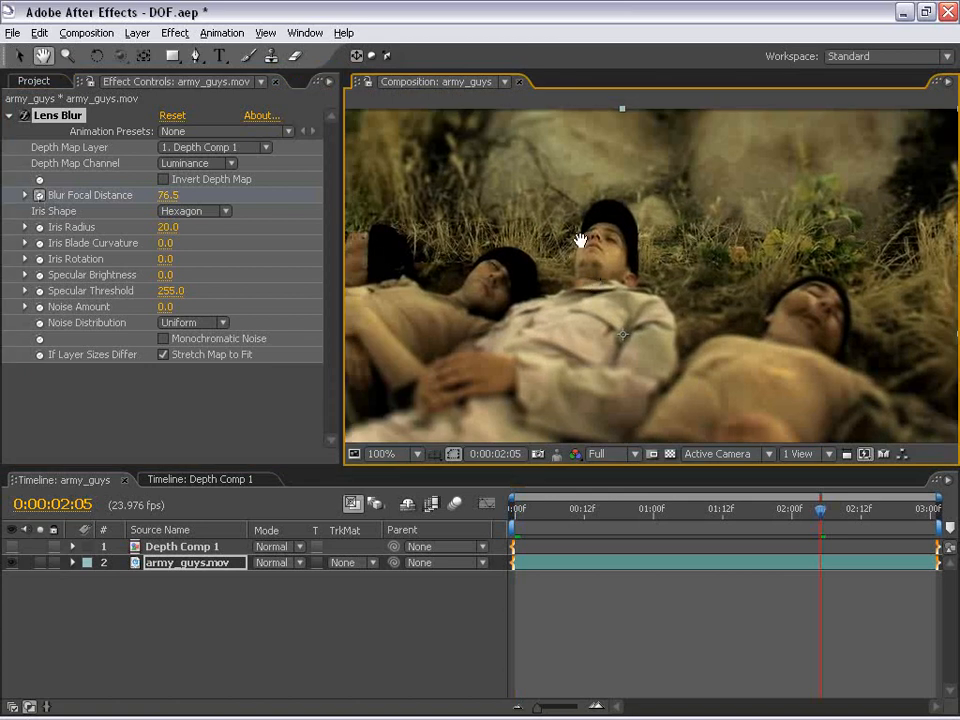
pyautogui.scroll(-2, 582, 265)
pyautogui.moveTo(793, 523); pyautogui.dragTo(594, 527)
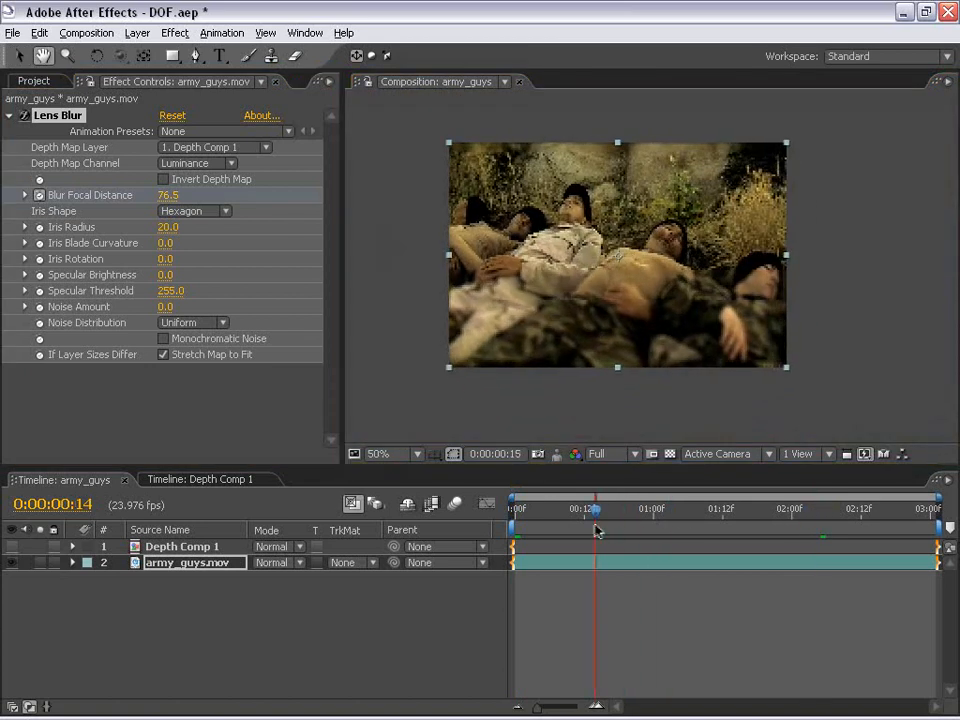
pyautogui.moveTo(189, 195)
pyautogui.mouseDown()
pyautogui.moveTo(179, 194)
pyautogui.moveTo(228, 192)
pyautogui.moveTo(189, 208)
pyautogui.mouseUp()
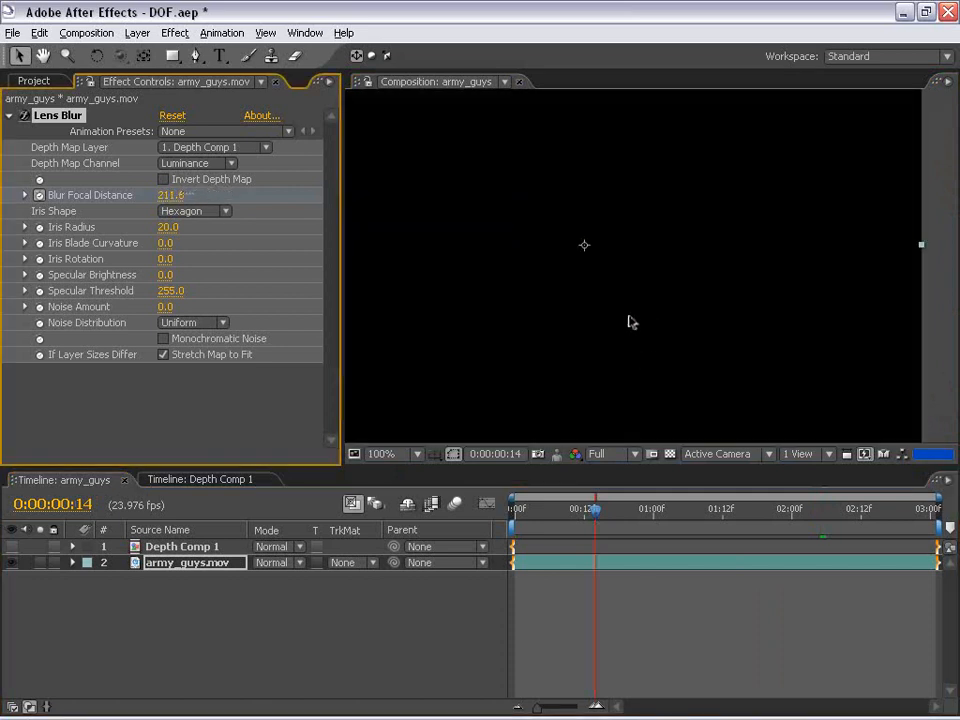
# Examine the refocused footage in the maximized composition viewer
pyautogui.click(589, 333)
pyautogui.scroll(1, 590, 333)
pyautogui.press('`')
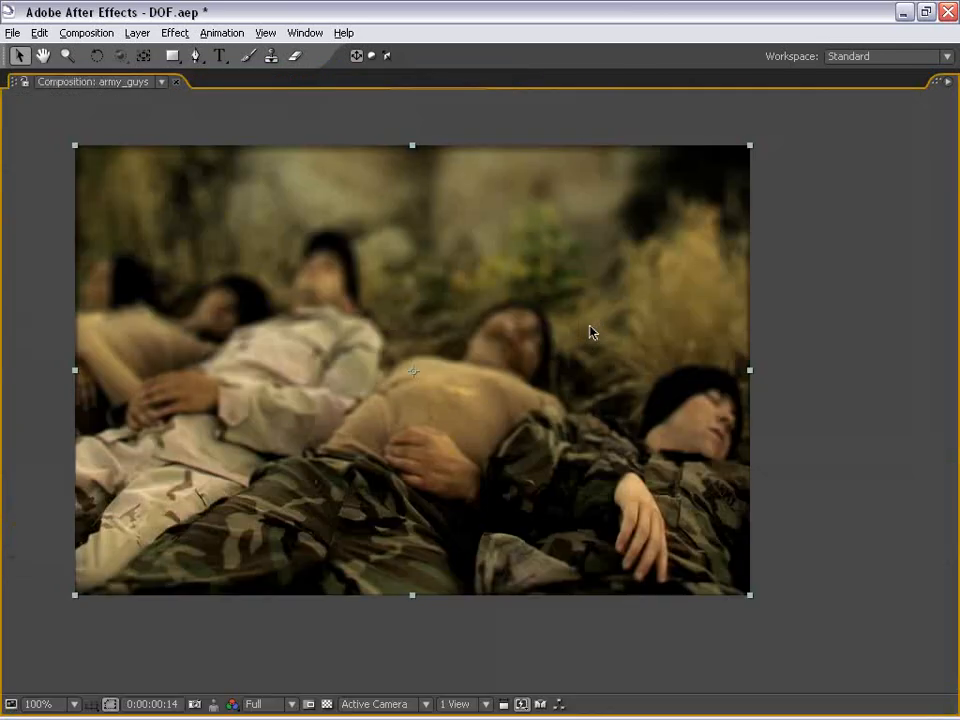
pyautogui.moveTo(502, 473); pyautogui.dragTo(590, 417)
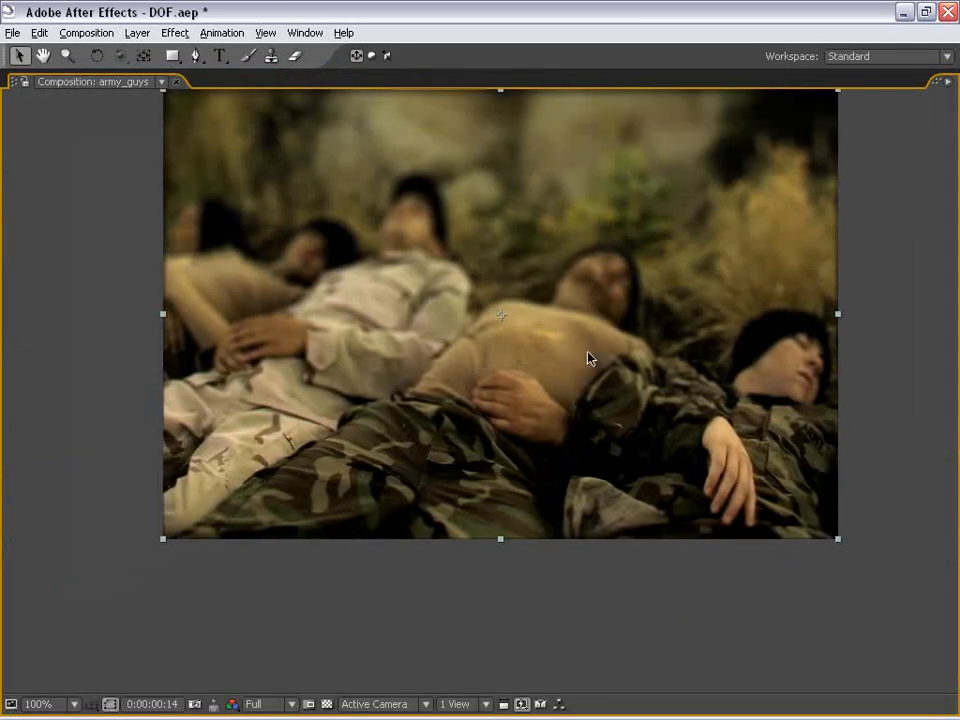
pyautogui.scroll(-1, 516, 218)
pyautogui.press('`')
pyautogui.moveTo(639, 306); pyautogui.dragTo(592, 295)
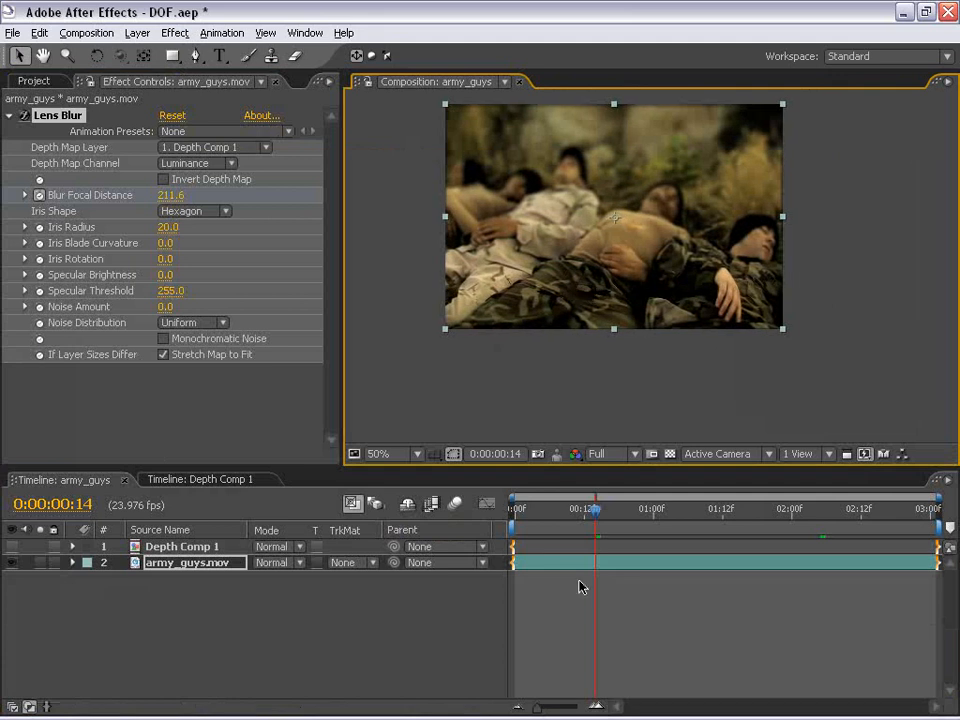
# Reveal the army_guys.mov layer's keyframes and apply Easy Ease to both Blur Focal Distance keyframes
pyautogui.click(579, 581)
pyautogui.click(557, 563)
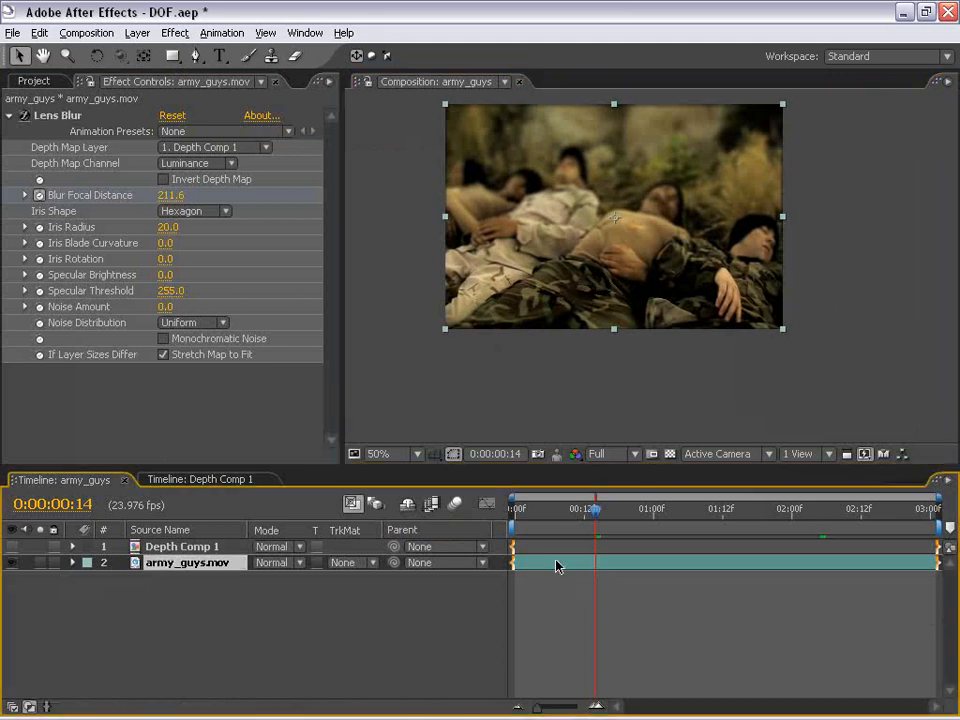
pyautogui.press('u')
pyautogui.click(570, 513)
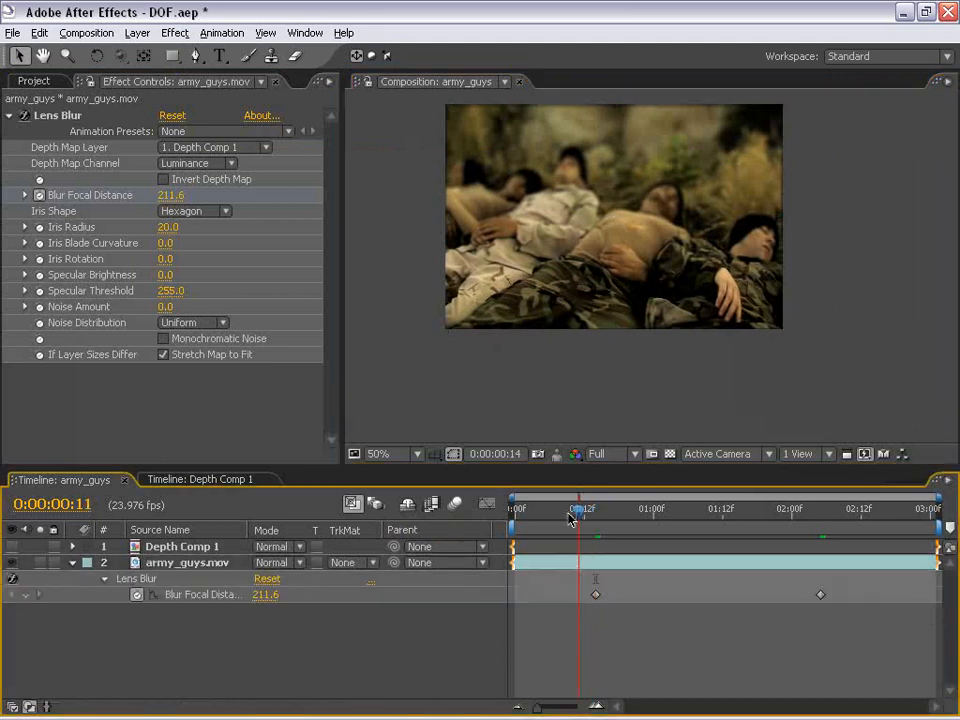
pyautogui.moveTo(851, 596); pyautogui.dragTo(562, 630)
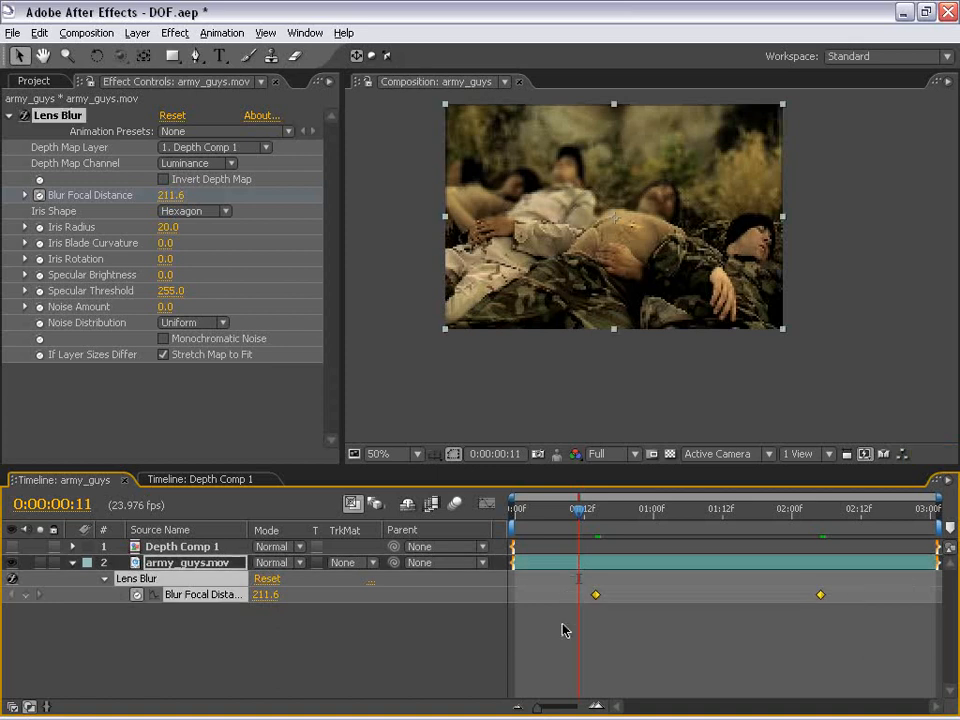
pyautogui.press('F9')
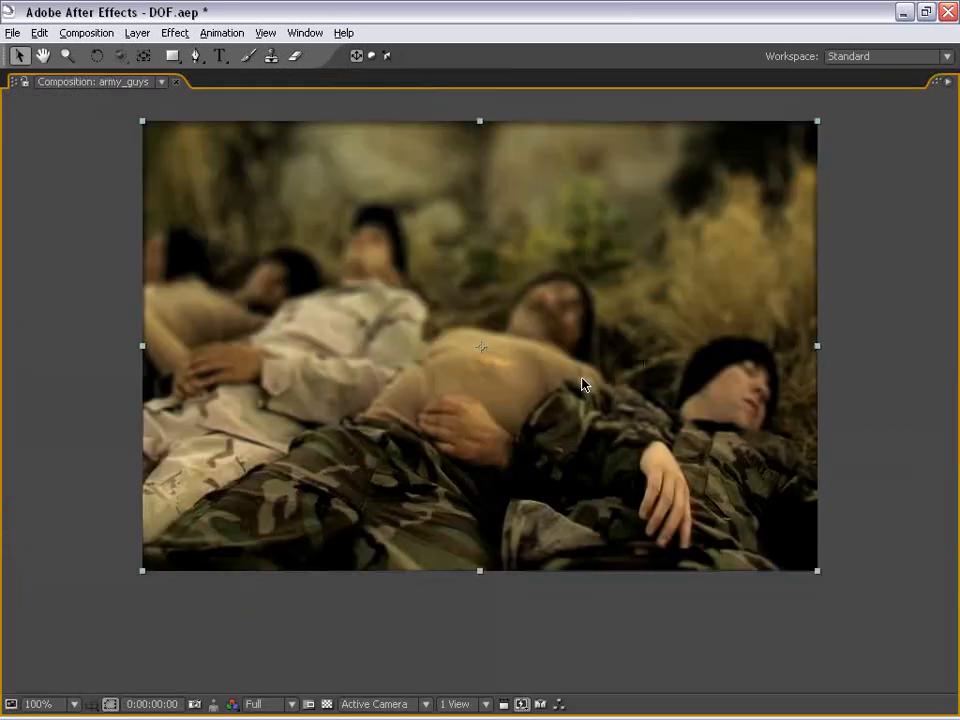
# Preview the animated focus pull from the start of the composition
pyautogui.press('KP_0')
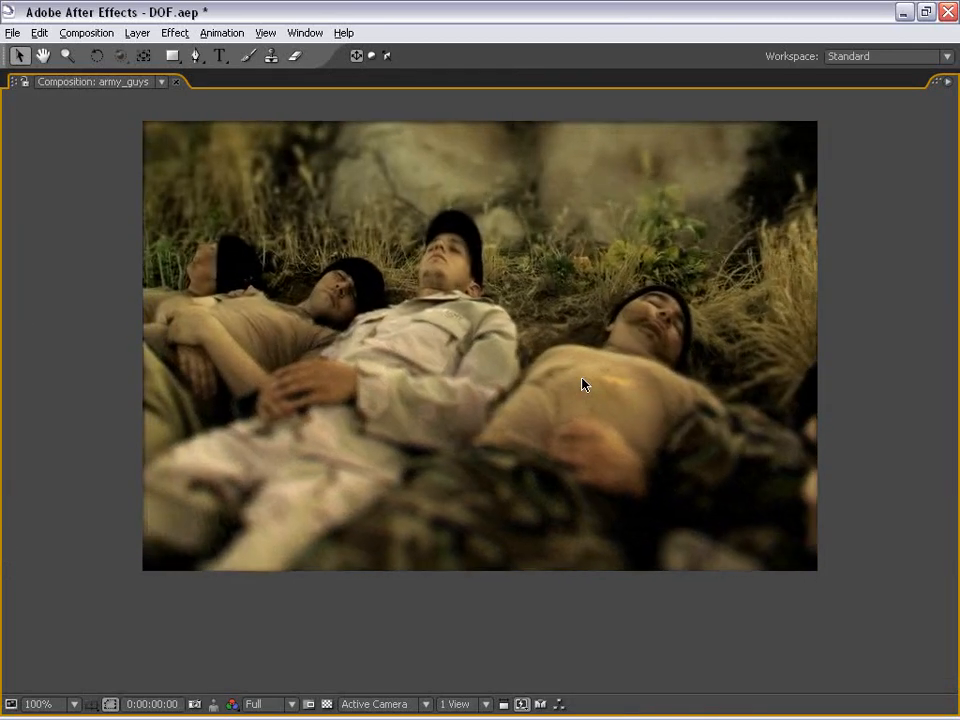
pyautogui.press('`')
pyautogui.scroll(-1, 641, 266)
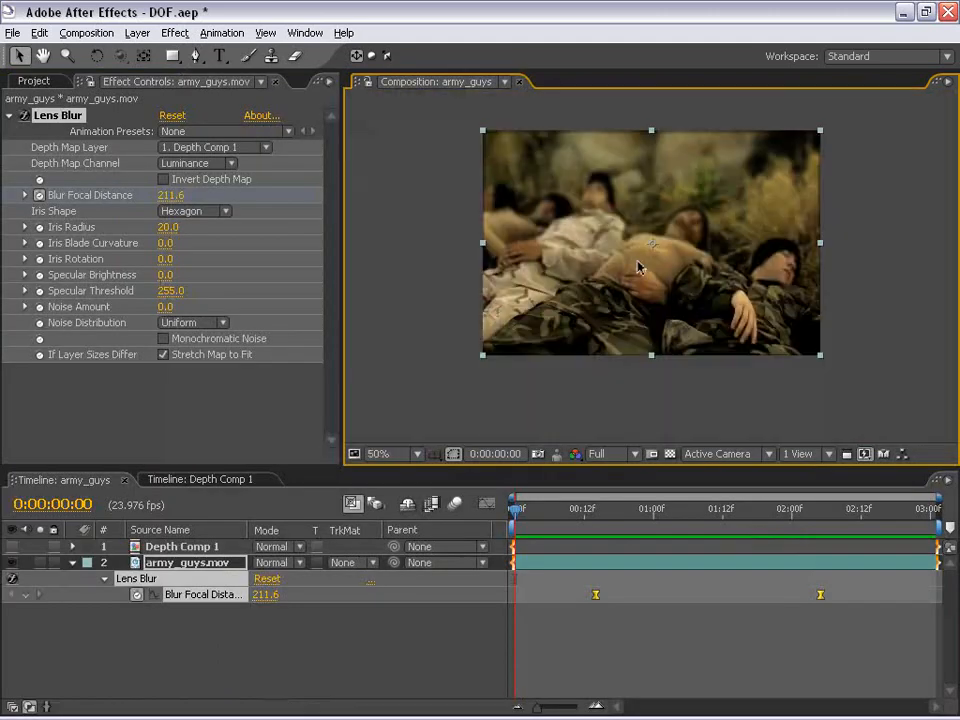
pyautogui.moveTo(696, 228); pyautogui.dragTo(652, 259)
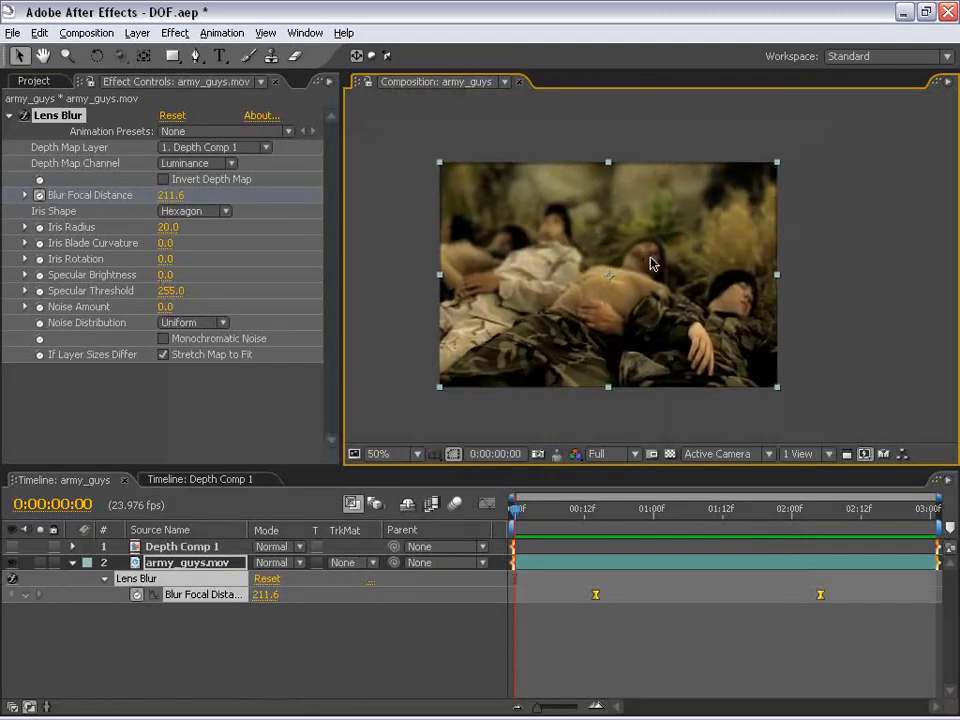